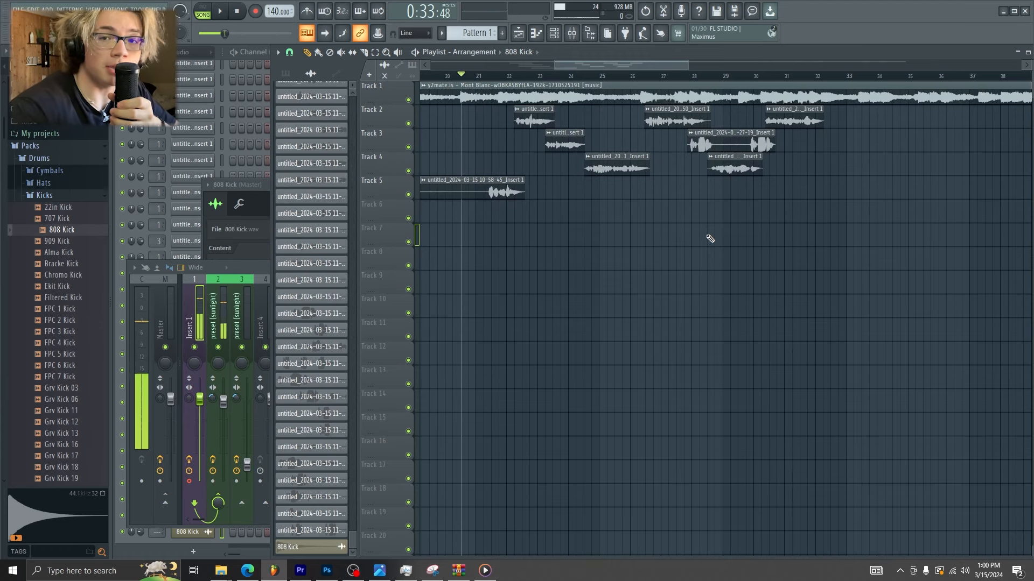
- Select mixer track 2, preset (sunlight), and record a new vocal take on Track 5 around bars 29 to 32
left_click(221, 307)
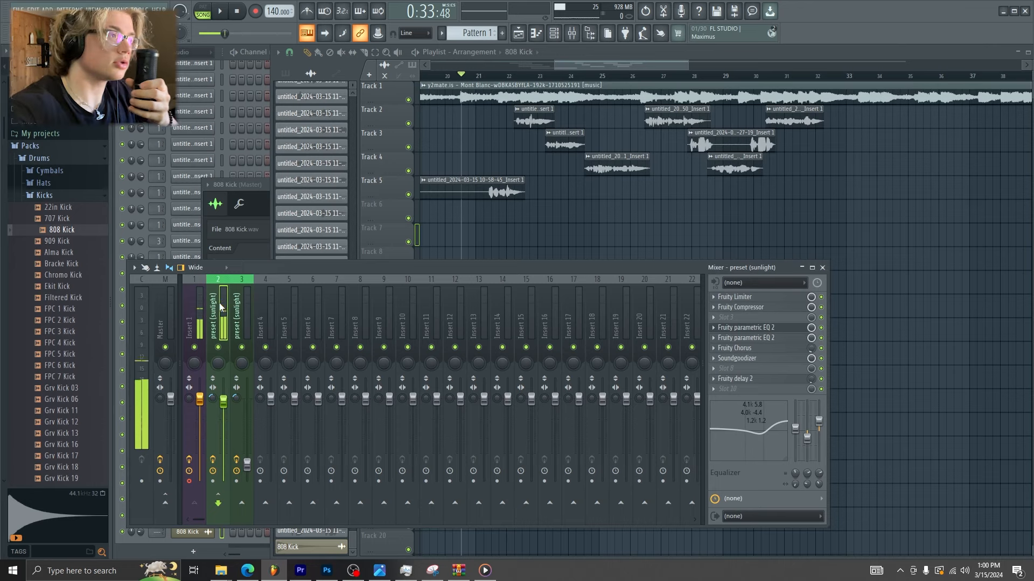
key("space")
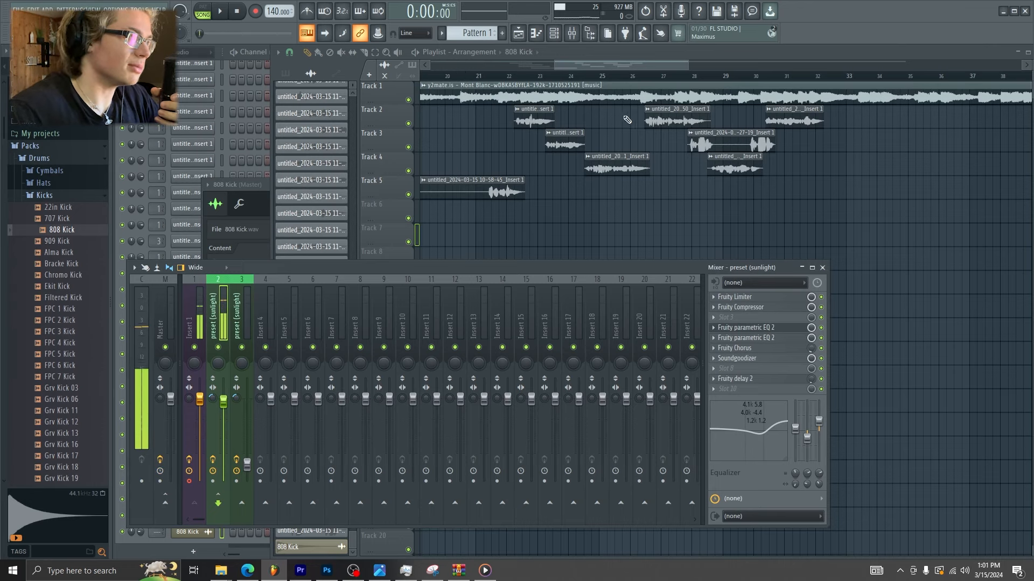
left_click(512, 75)
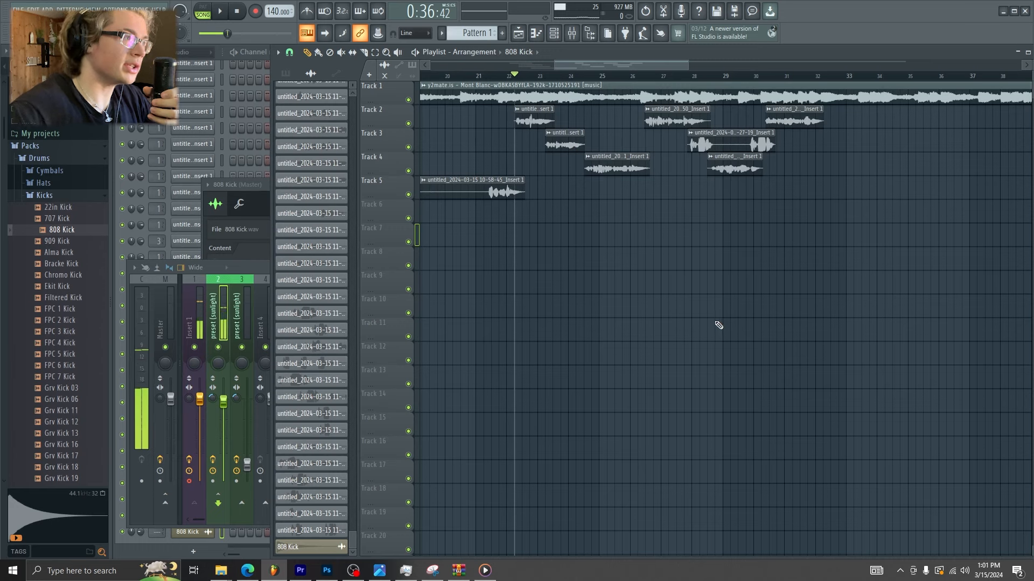
left_click(725, 75)
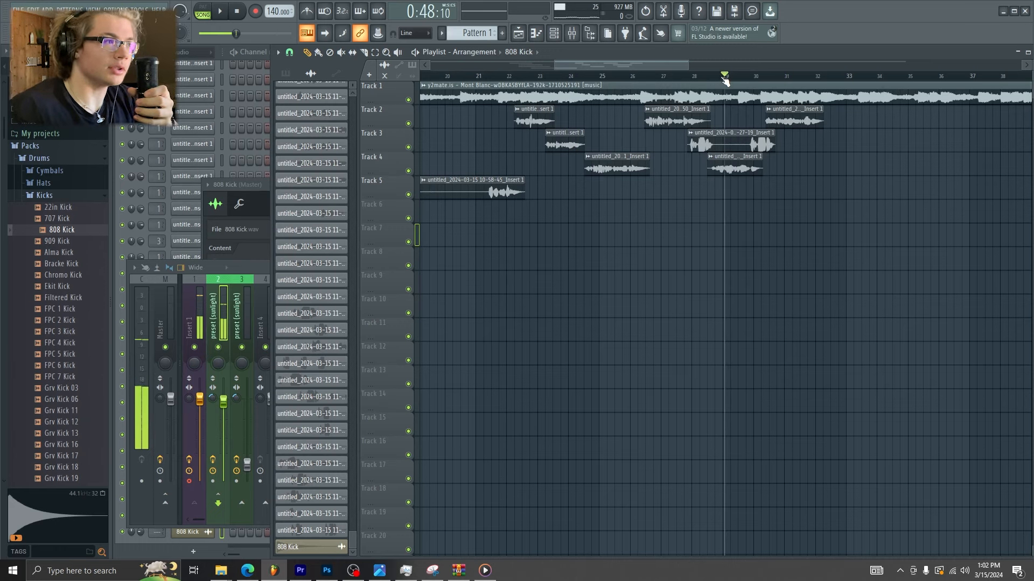
left_click_drag(650, 76, 645, 77)
left_click(238, 295)
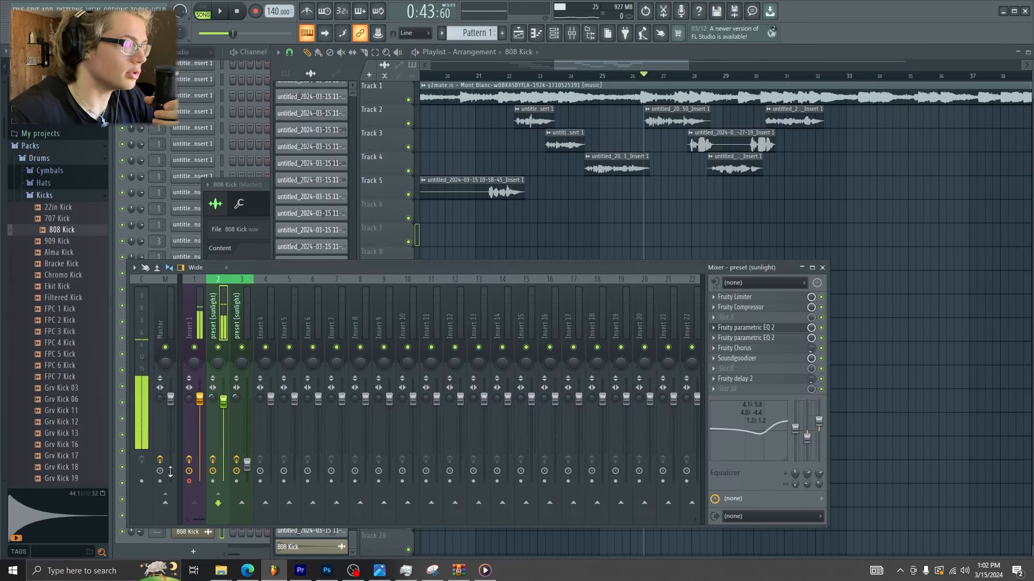
key("space")
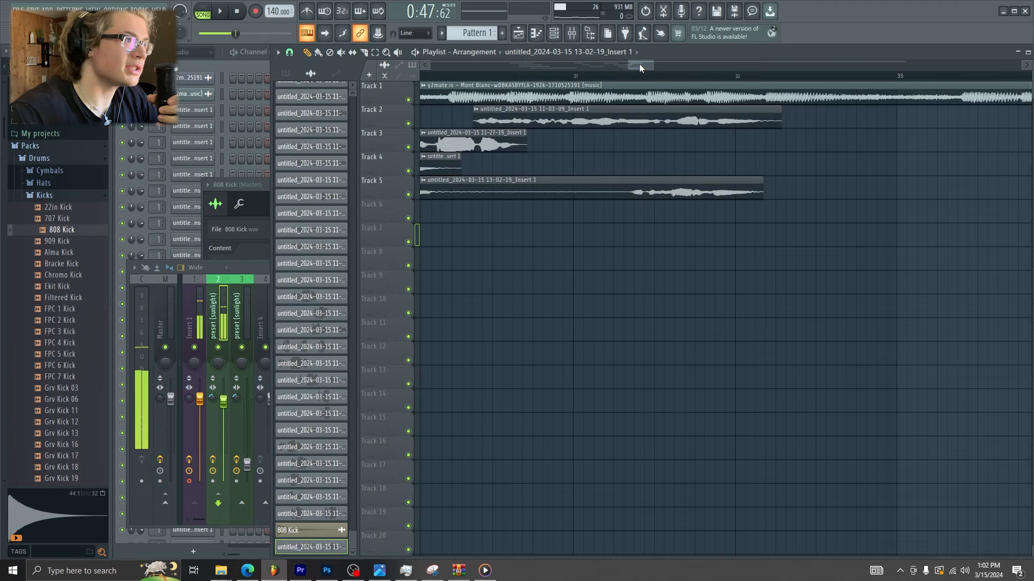
- Open the channel settings of the new take on Track 5 and route it to mixer track 3, preset (sunlight)
left_click_drag(639, 65, 626, 65)
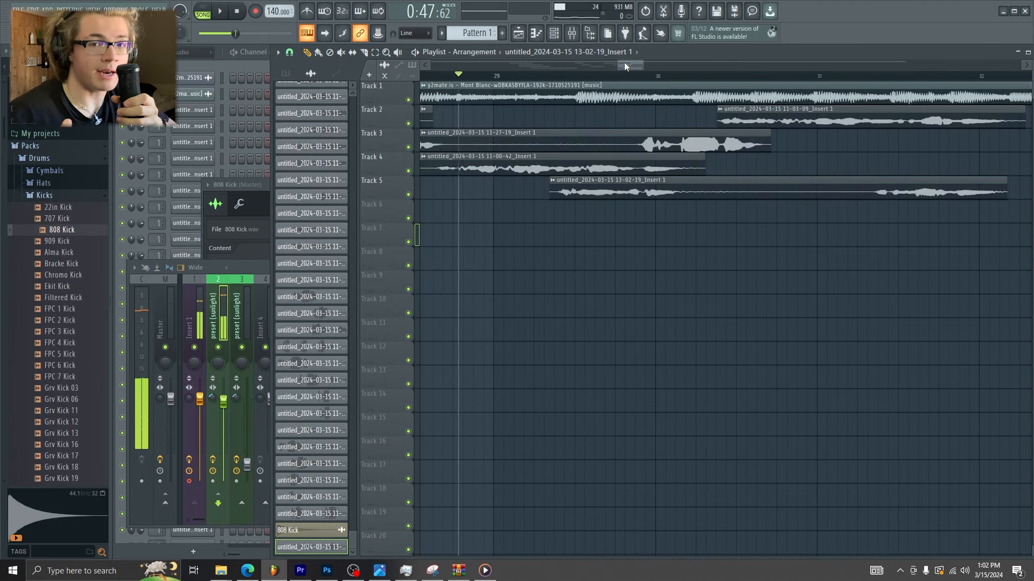
double_click(614, 187)
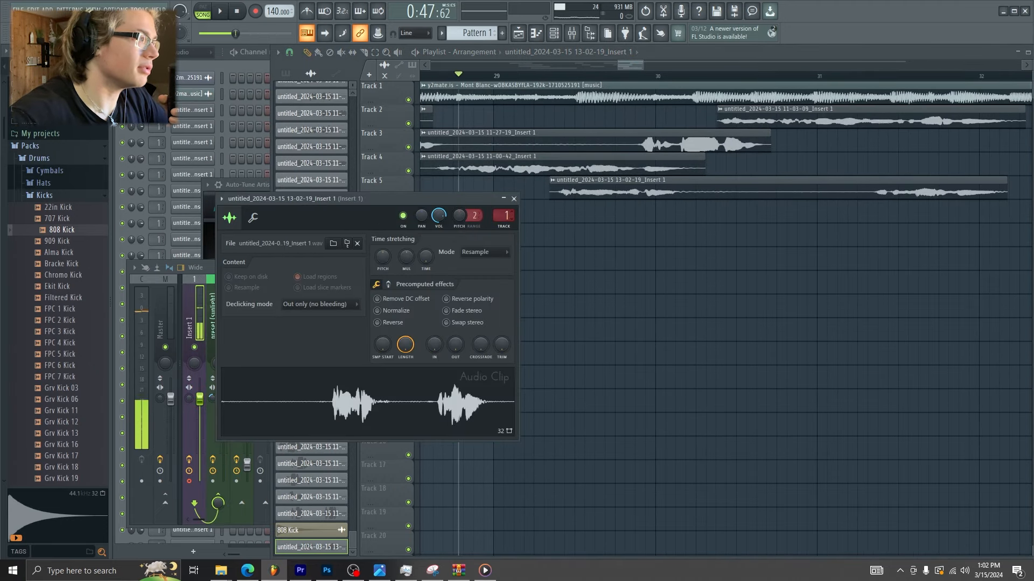
left_click(514, 199)
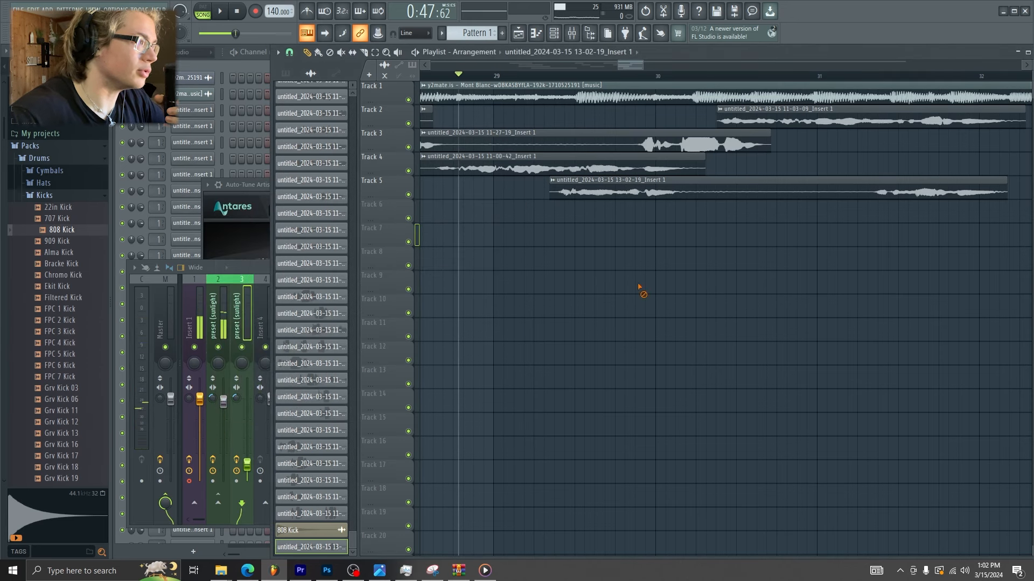
- Delete the new take on Track 5 and undo the deletion
left_click(228, 324)
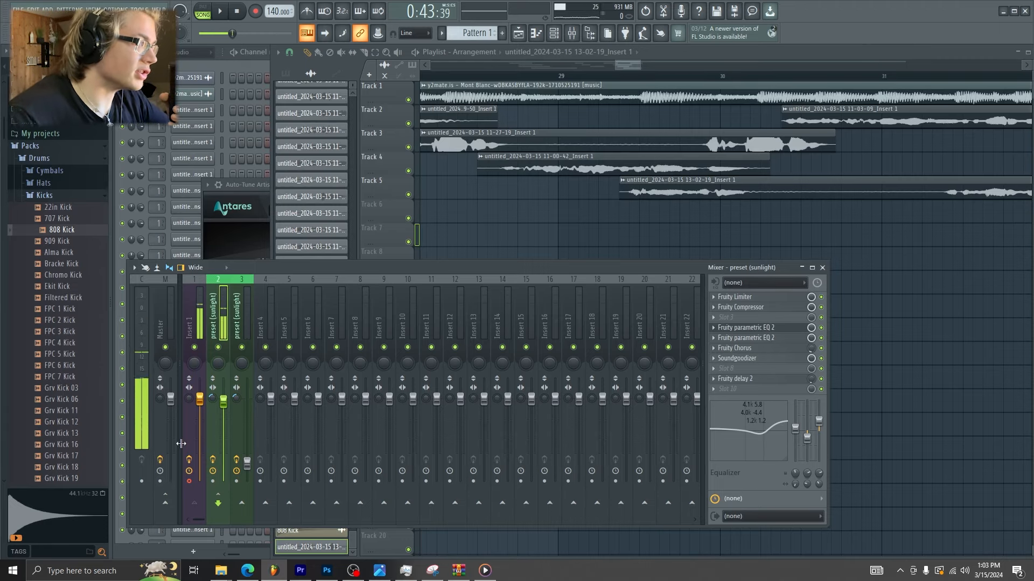
right_click(699, 193)
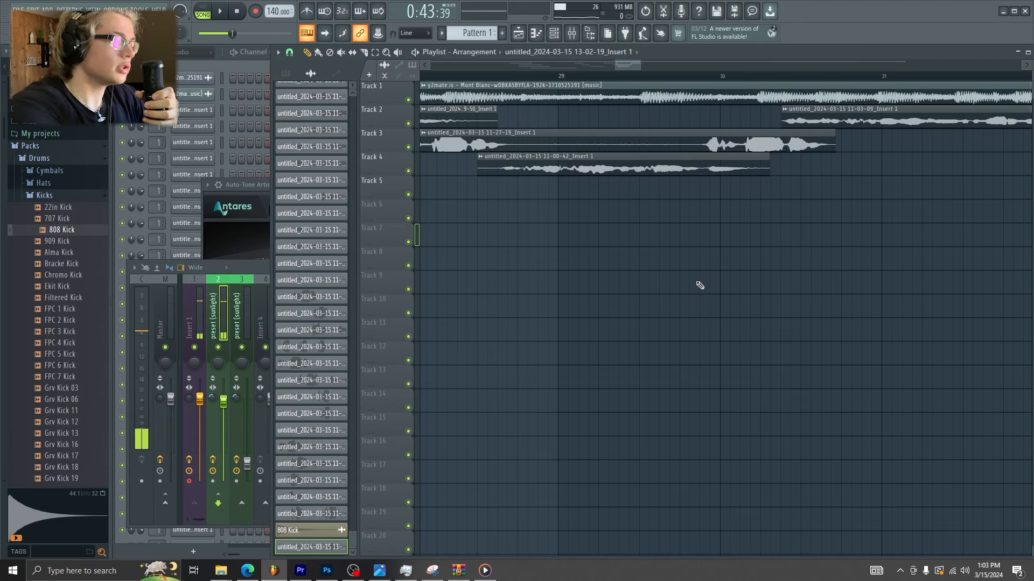
key("ctrl+z")
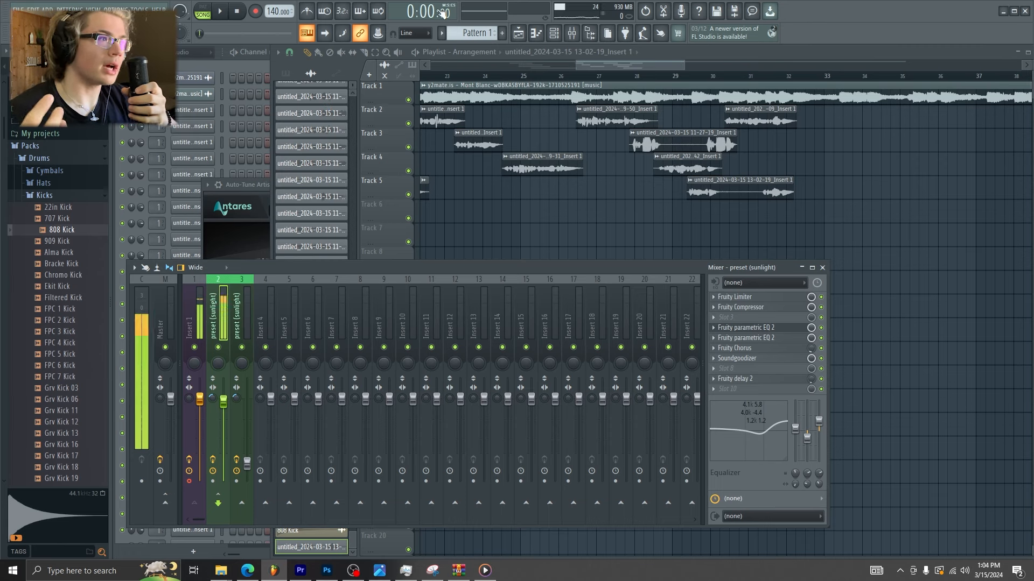
- Check the harmony notes on the piano roll keyboard and record a vocal take on Track 6 around bars 26 to 31
key("F7")
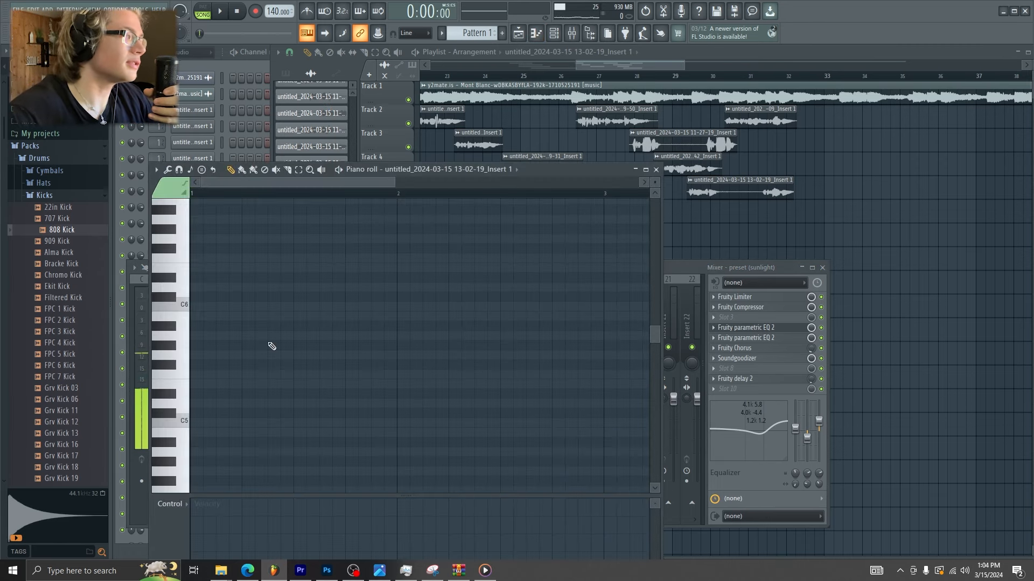
scroll(272, 344, "down", 1)
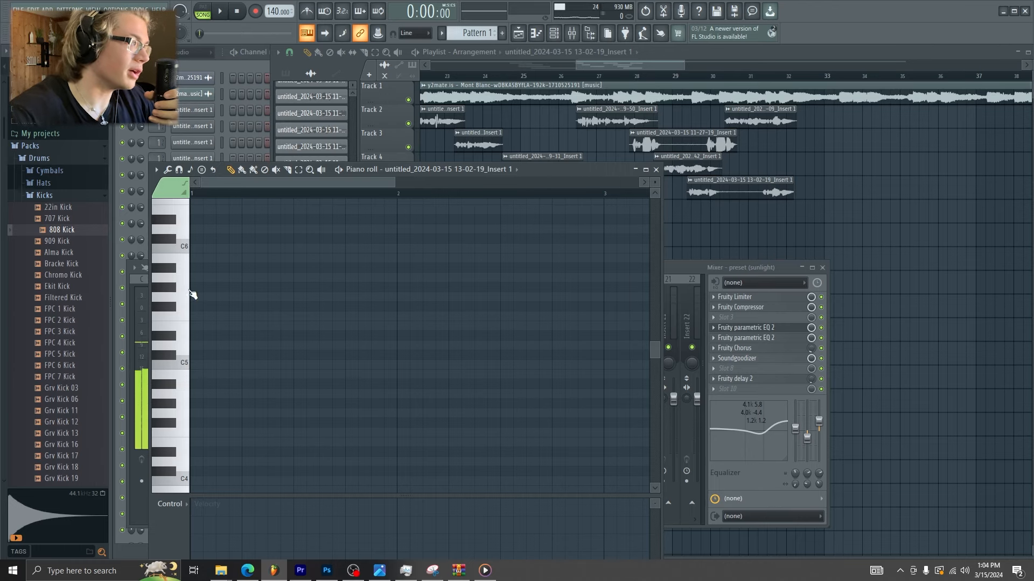
left_click(656, 169)
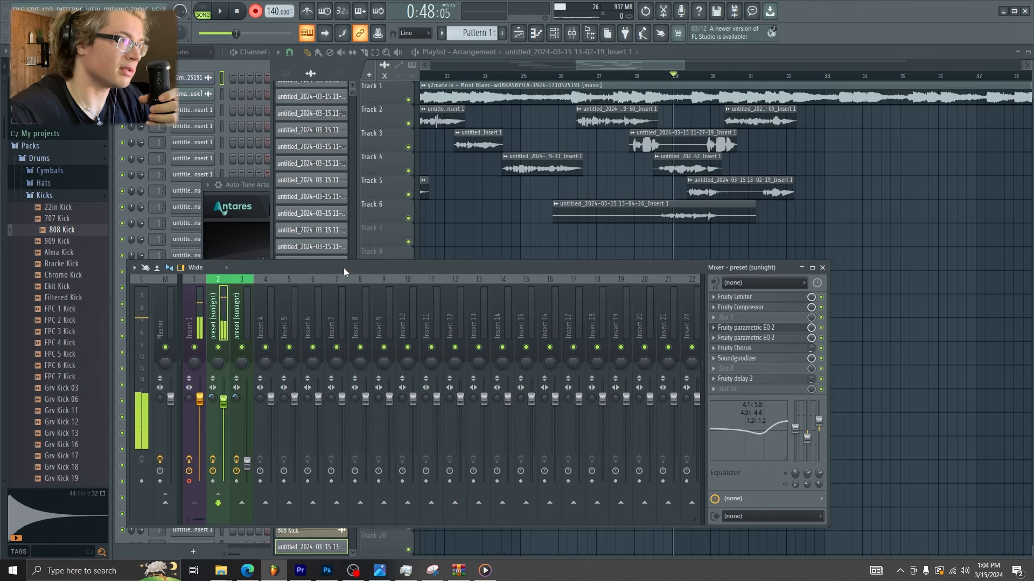
- Solo mixer track 3, preset (sunlight), and play back the layered vocals from just after bar 28
left_click(552, 152)
left_click(550, 75)
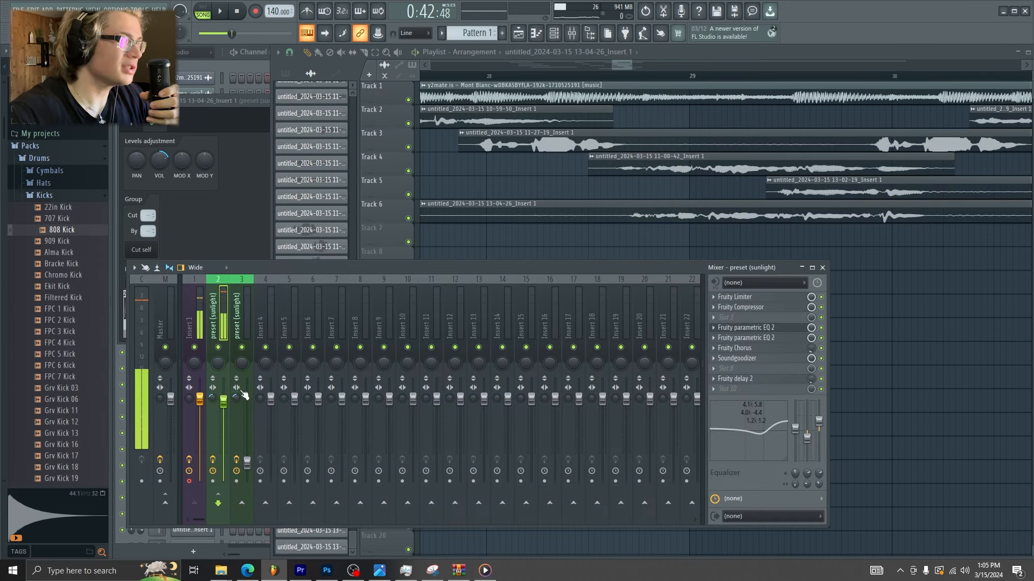
right_click(241, 347)
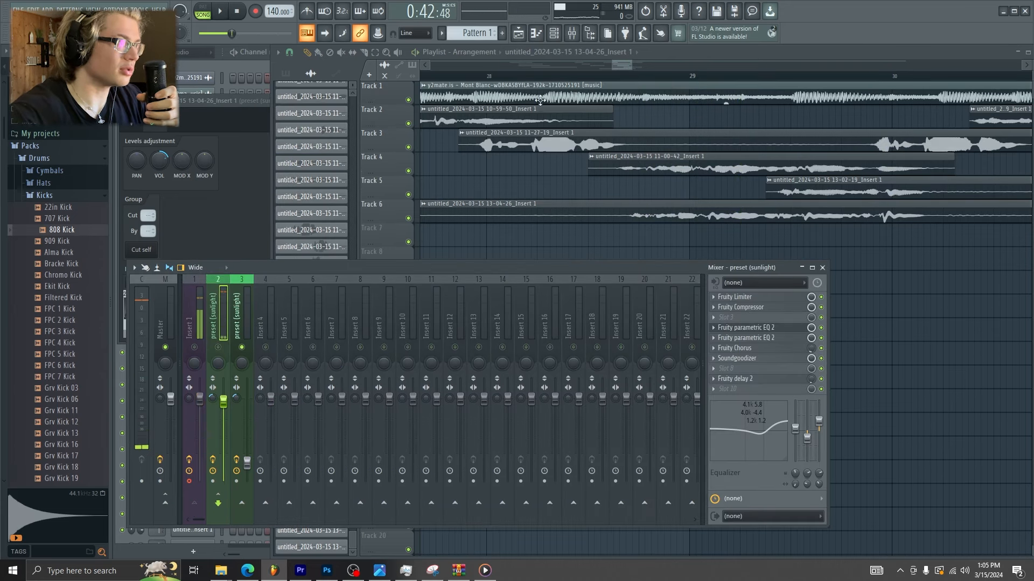
left_click(537, 76)
key("space")
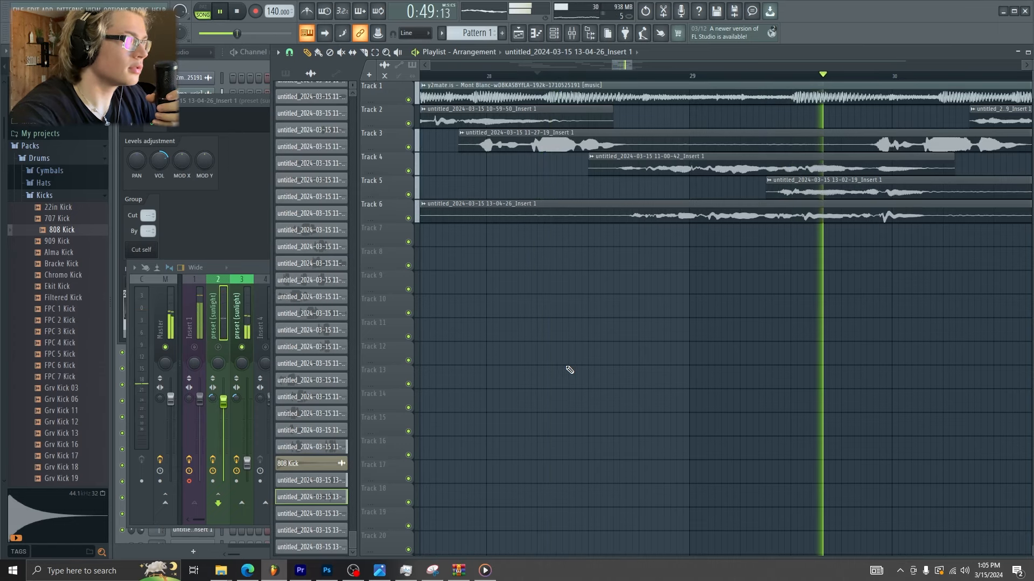
key("space")
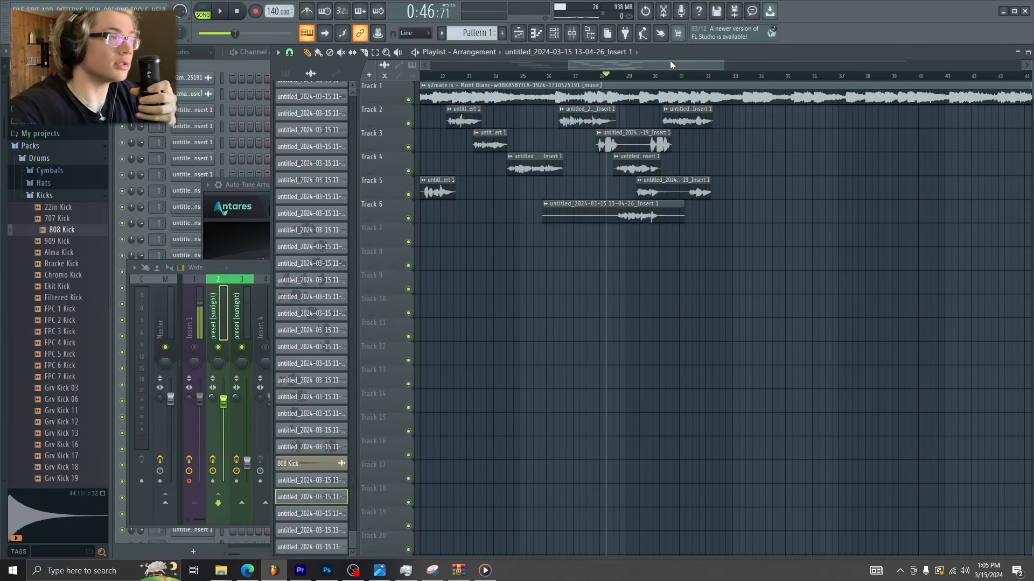
- Bring up the mixer and the piano roll to examine the keyboard notes for the next harmony
left_click(571, 34)
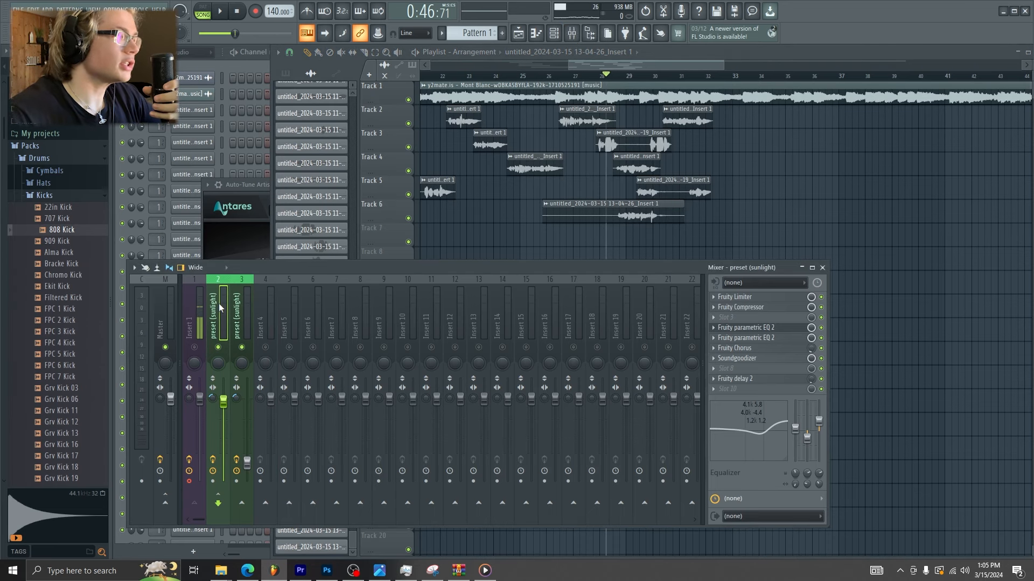
left_click(536, 33)
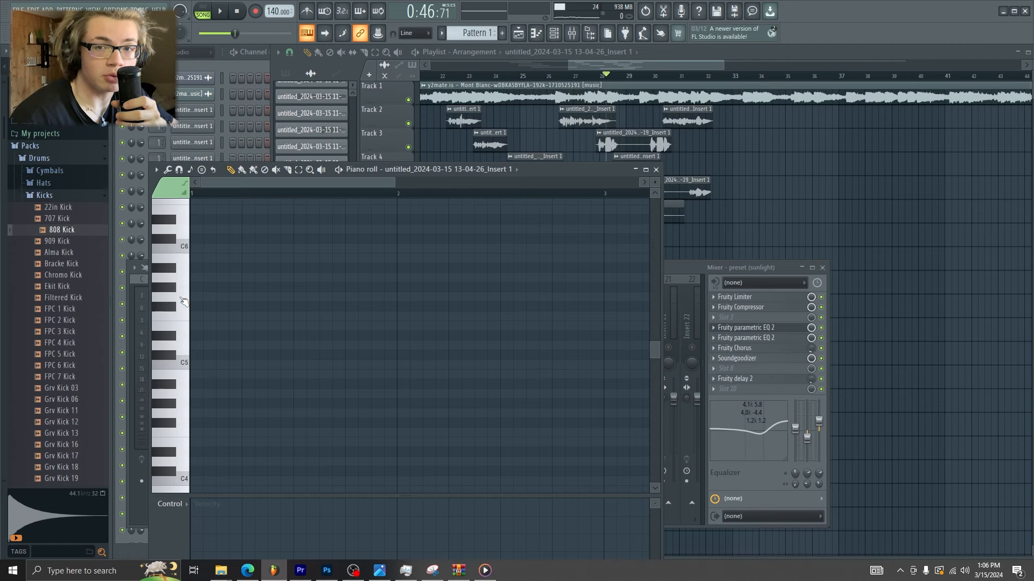
- Mute Track 5 and Track 6 in the playlist, move the playhead to about bar 25 and close the piano roll
left_click(840, 103)
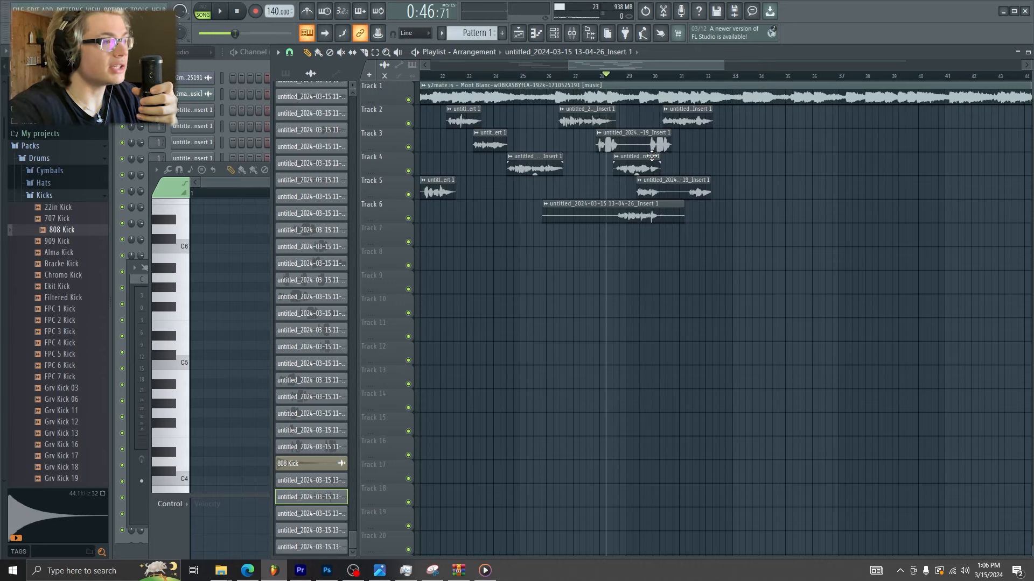
left_click_drag(408, 218, 408, 194)
left_click_drag(601, 82, 530, 80)
left_click(251, 178)
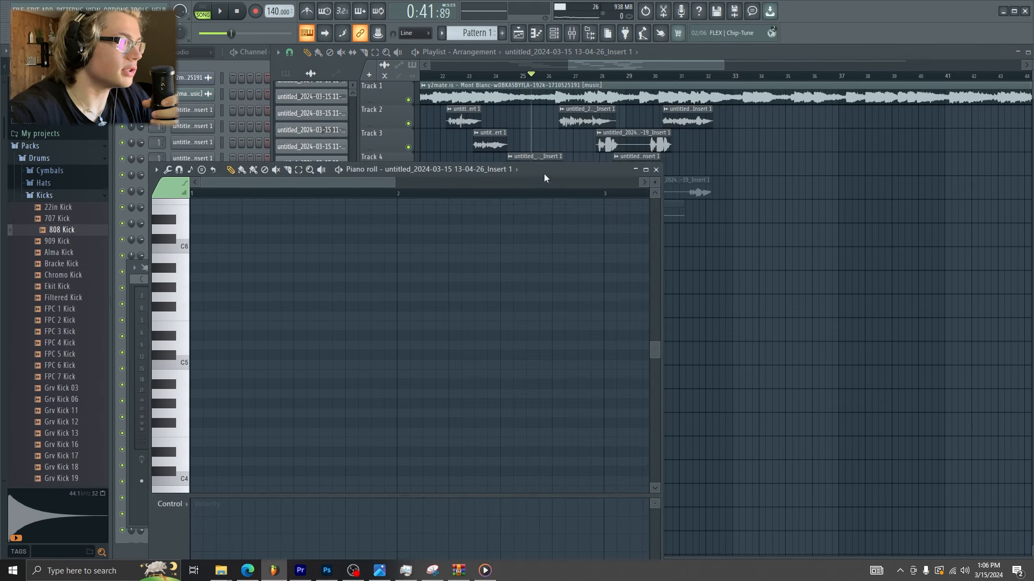
left_click(657, 170)
- With mixer track 2 selected, rehearse from about bar 27.5 and record a harmony take on Track 7
left_click(220, 299)
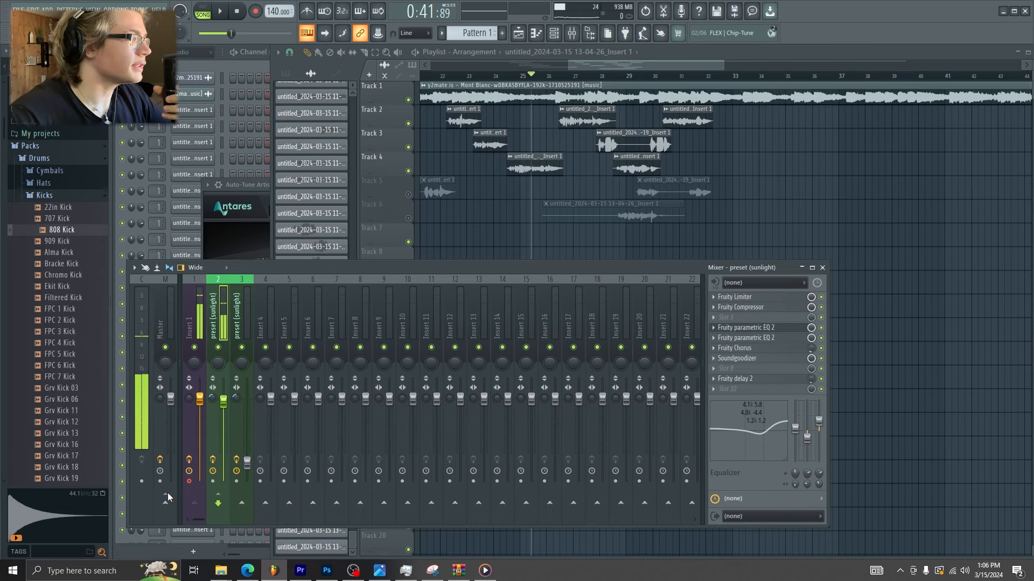
left_click(592, 79)
key("space")
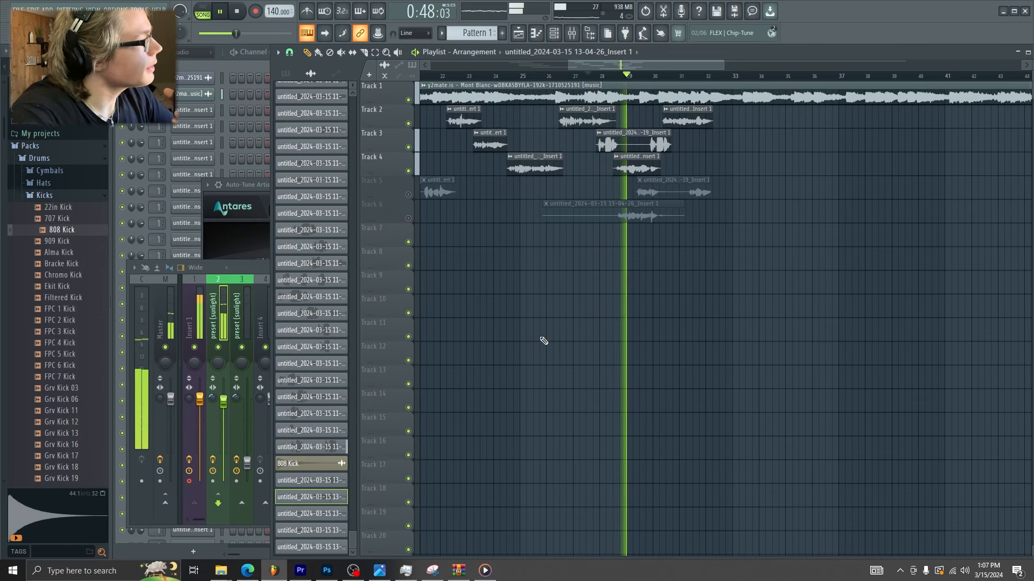
key("space")
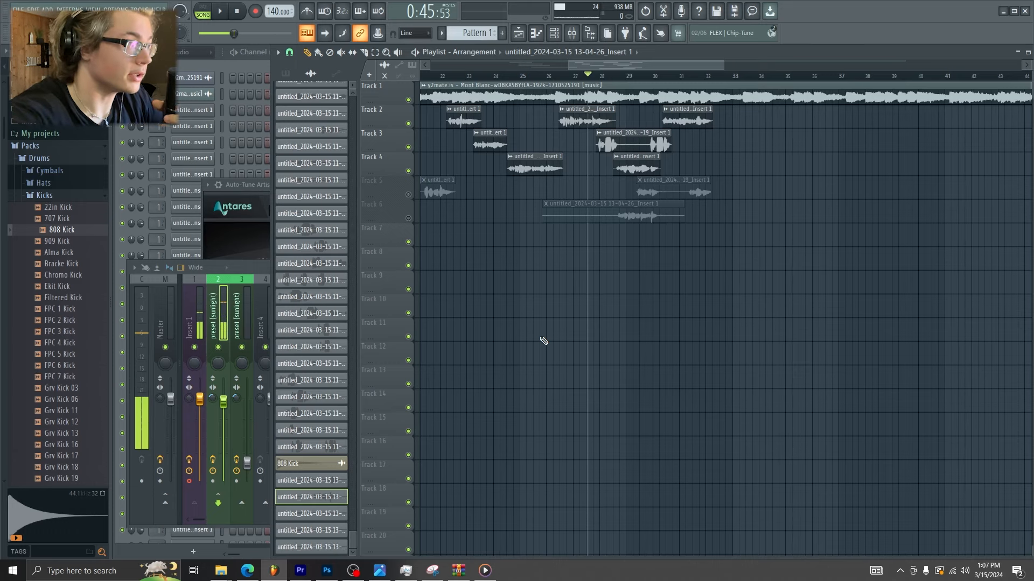
key("space")
key("space")
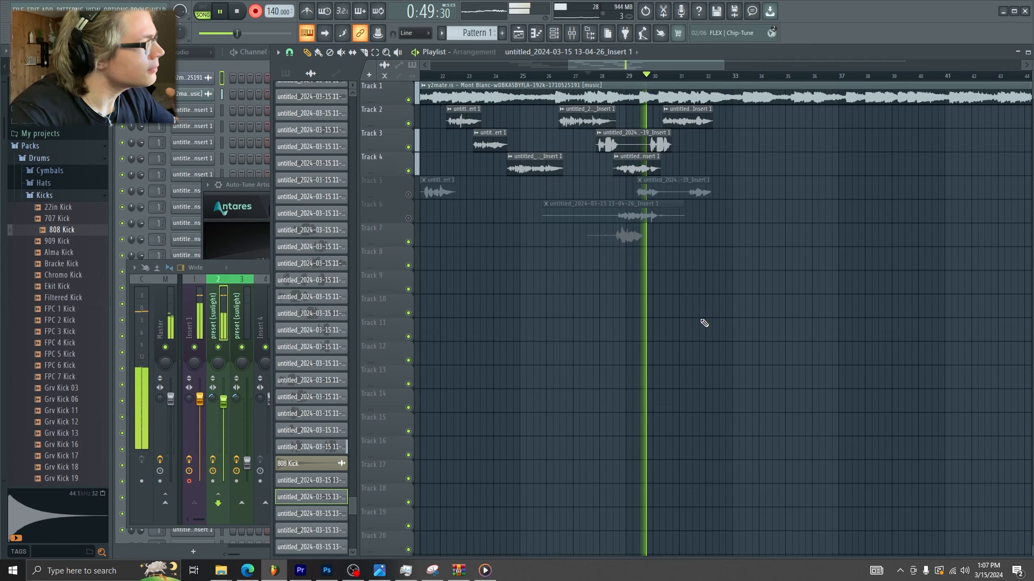
key("space")
- Route the new Track 7 take to mixer track 3, preset (sunlight), and play it back with the song
double_click(656, 241)
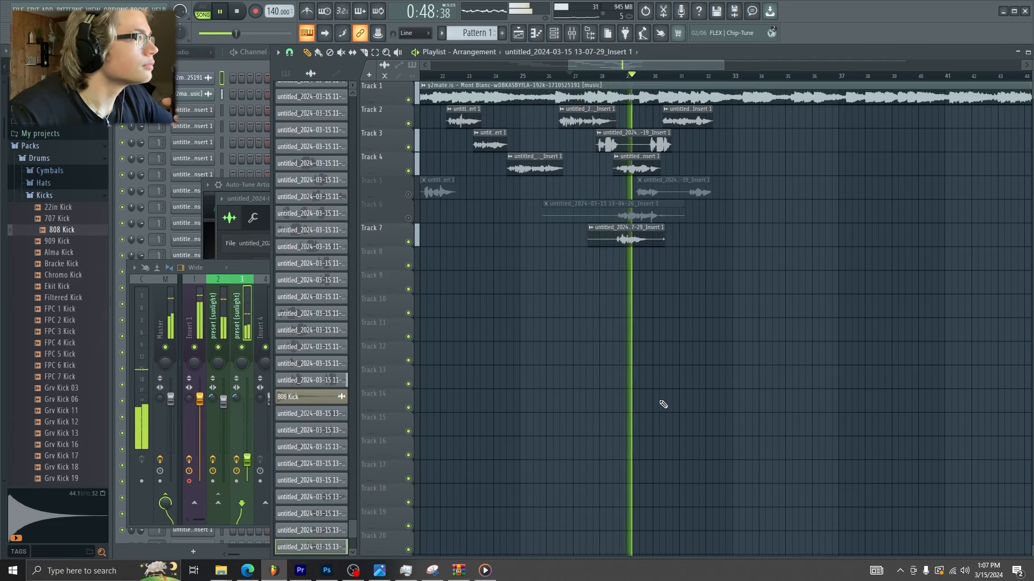
key("space")
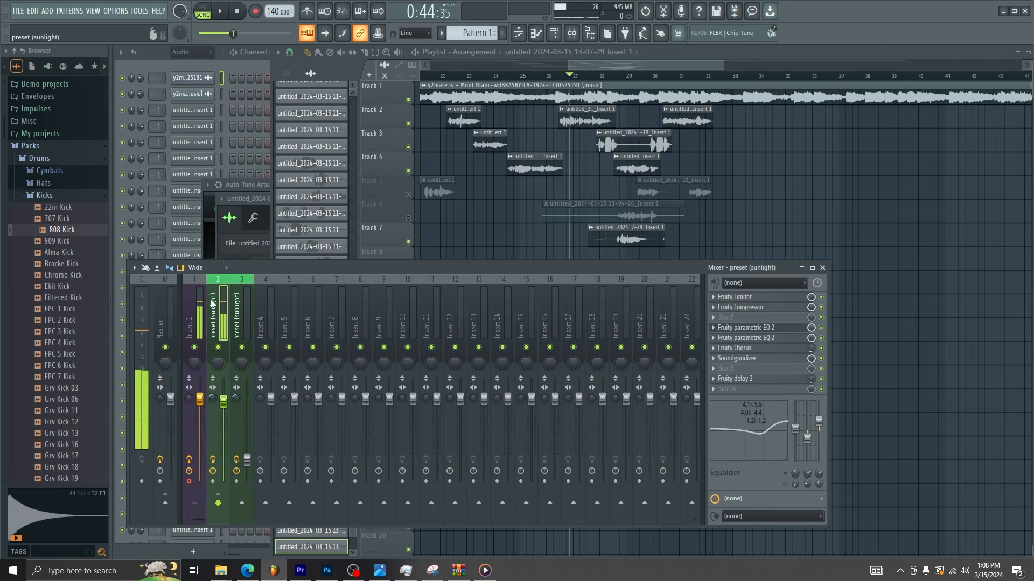
- Move the playhead to about bar 23 and record another vocal take on Track 8
right_click(740, 241)
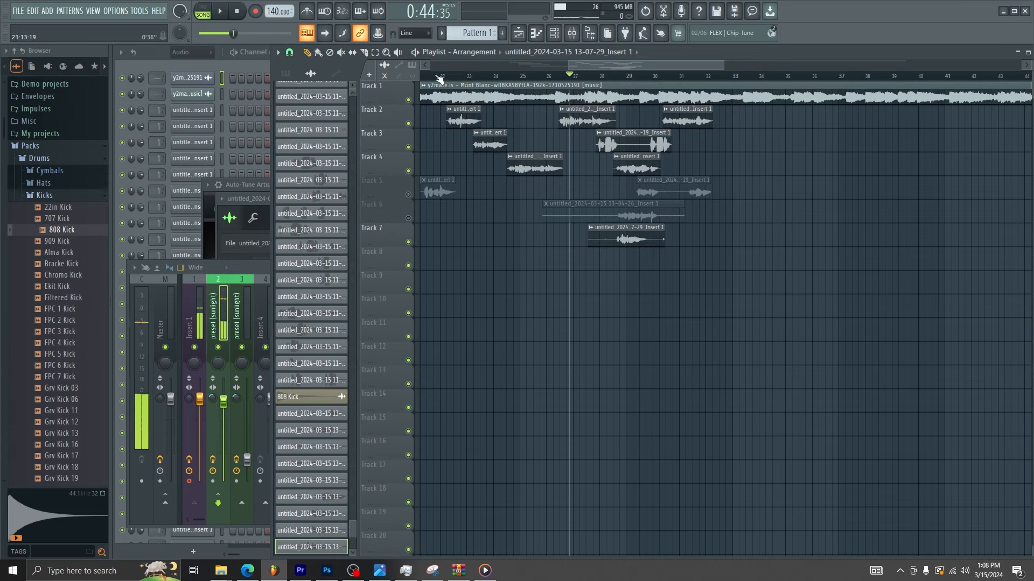
left_click(469, 74)
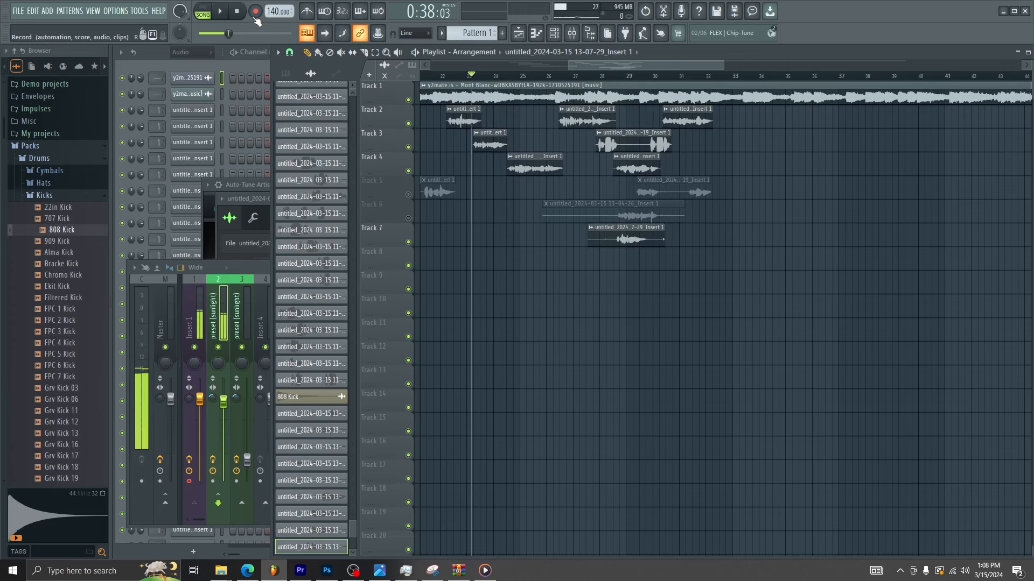
key("space")
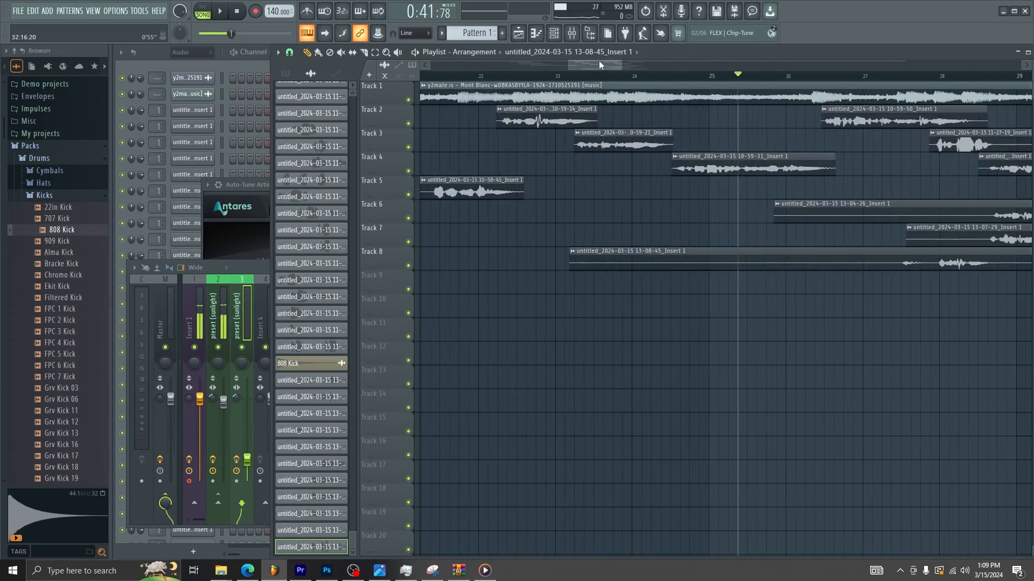
- Open the first Fruity parametric EQ 2 on mixer track 2, preset (sunlight), to examine its curve
left_click_drag(601, 64, 630, 72)
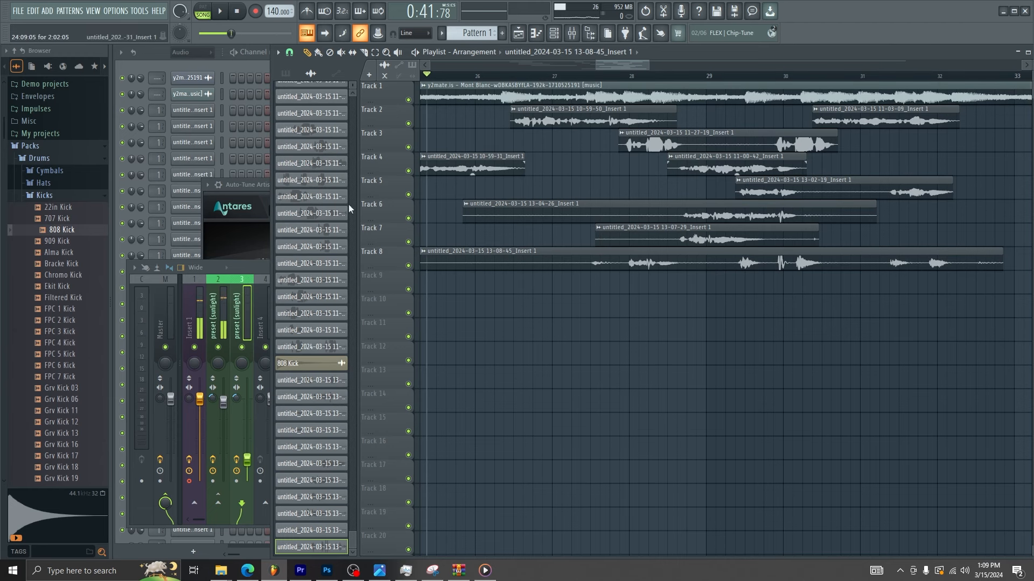
left_click(209, 309)
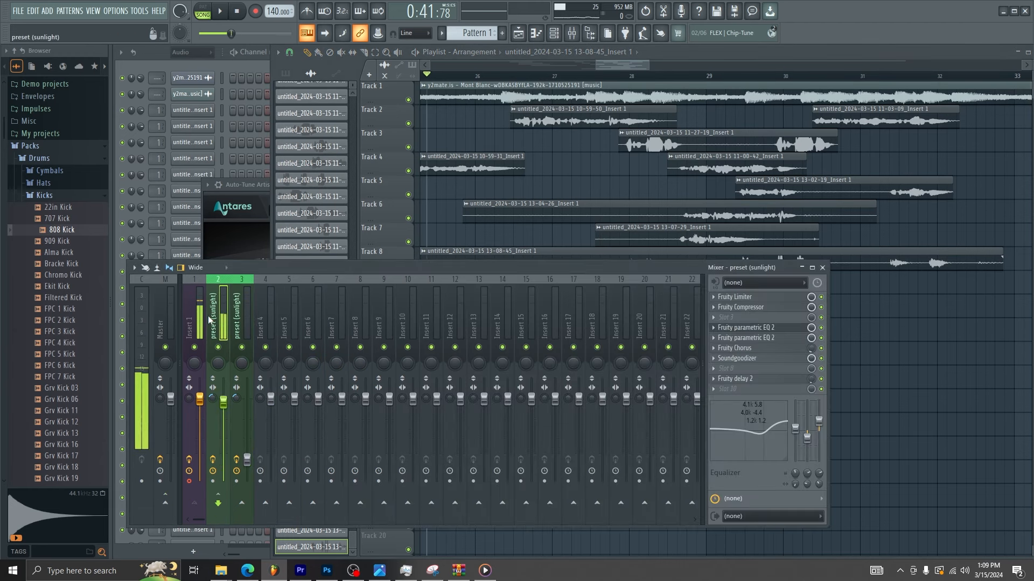
left_click(741, 329)
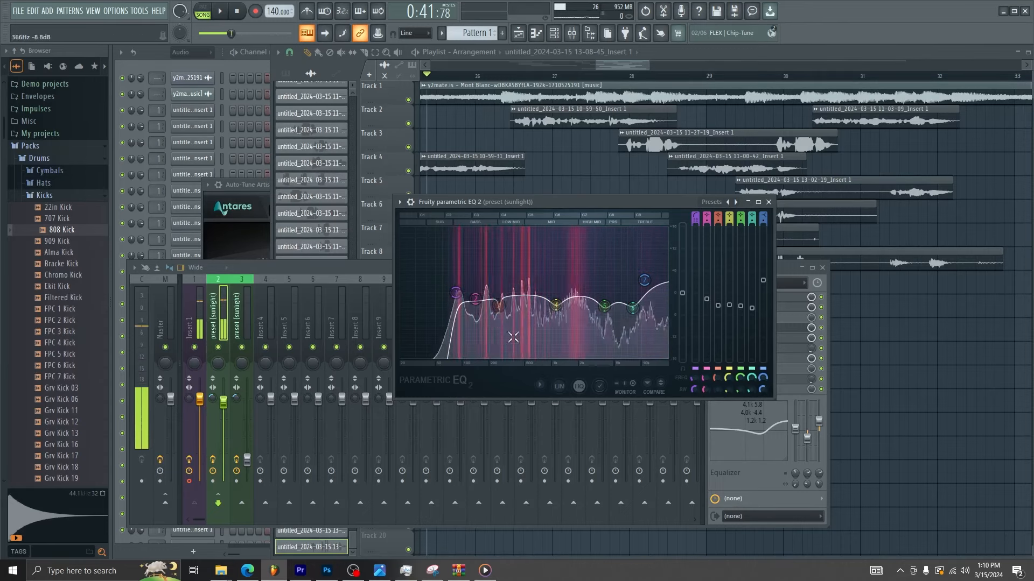
- Reopen the first Fruity parametric EQ 2 on mixer track 2 to examine its bands again, and return to the playlist
left_click(771, 203)
left_click(632, 186)
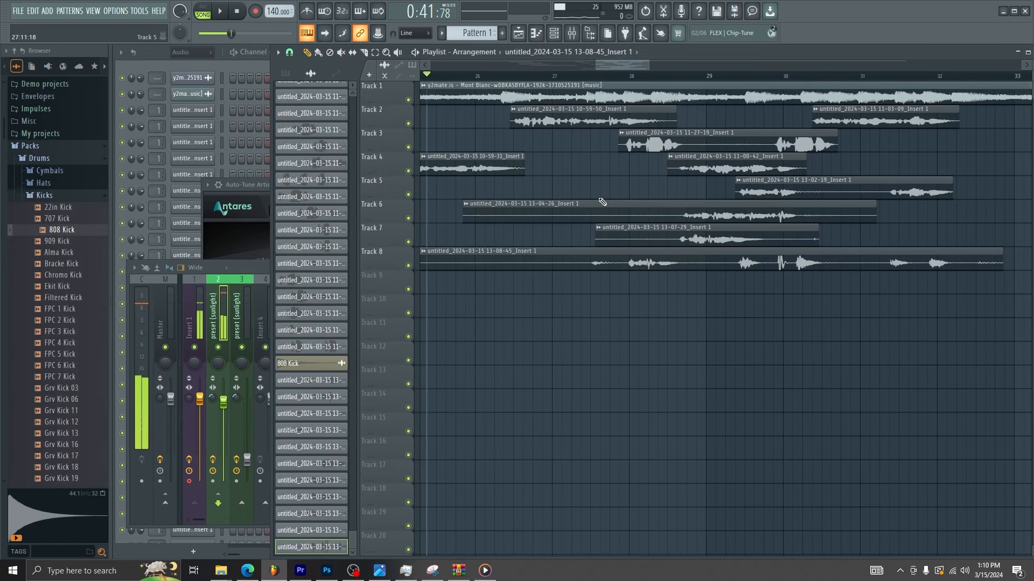
left_click(218, 307)
left_click(733, 329)
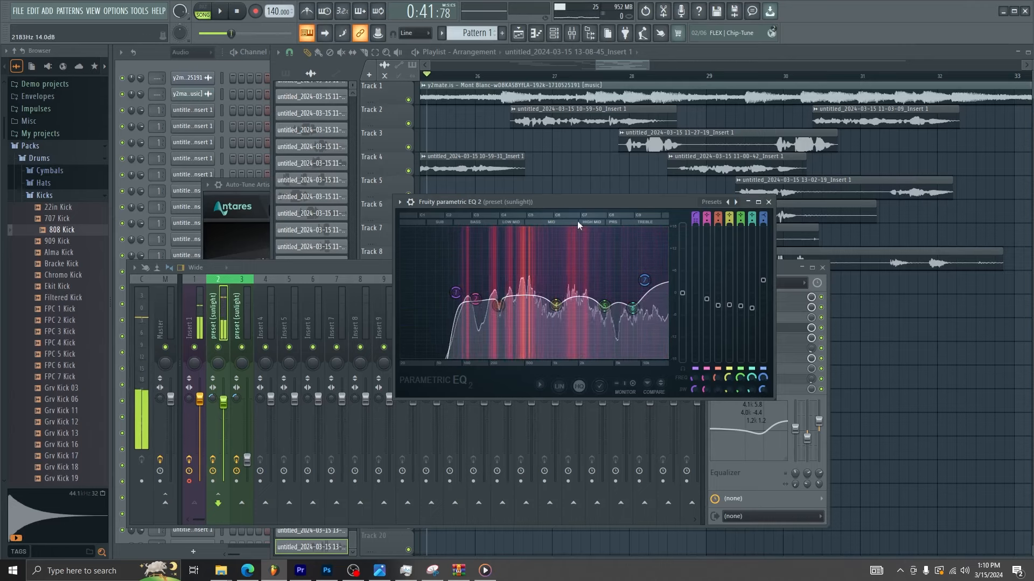
left_click(768, 202)
left_click(596, 189)
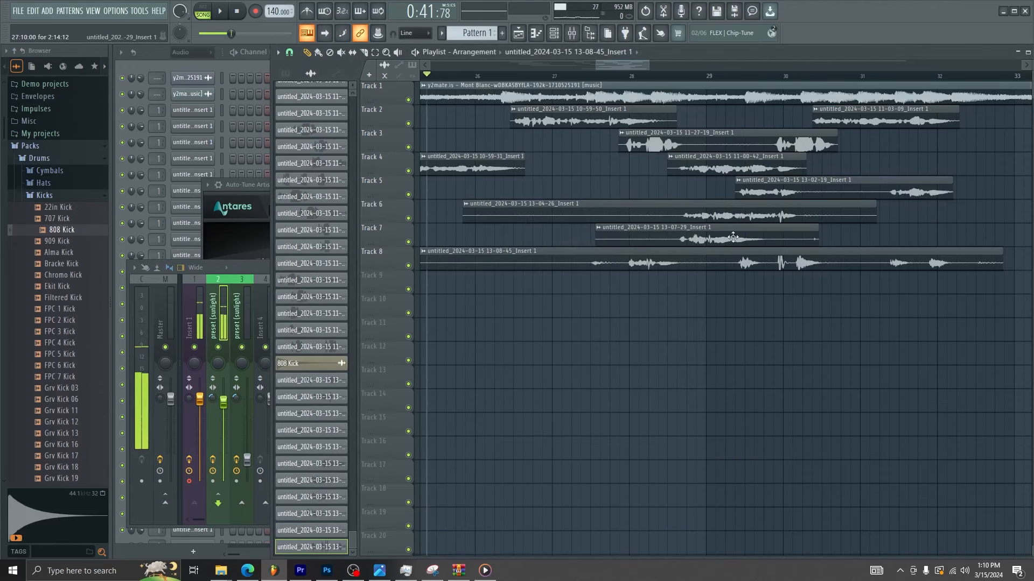
- Open the channel settings of the Track 8 vocal take to check its mixer routing, and close them
left_click(245, 314)
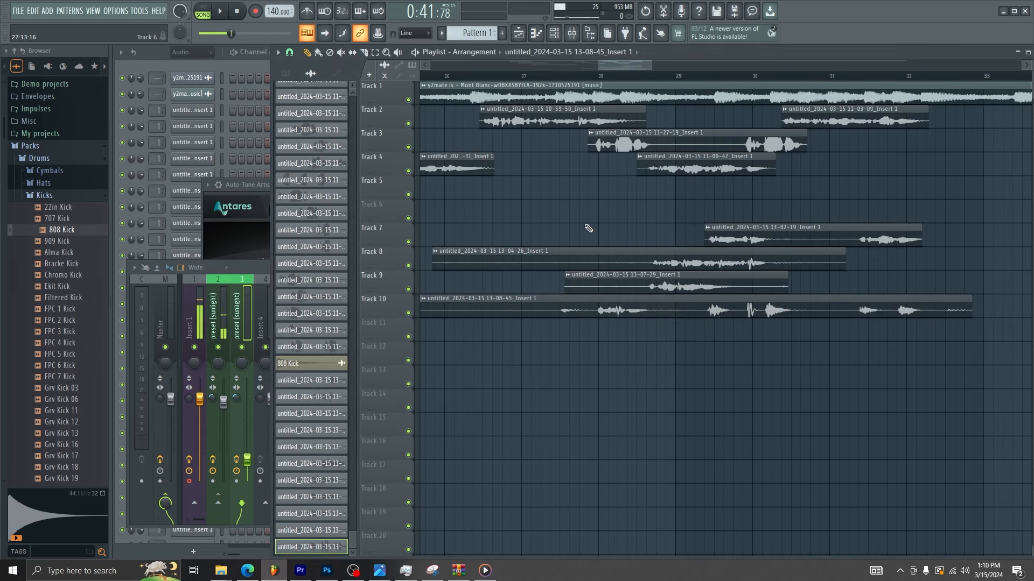
double_click(635, 259)
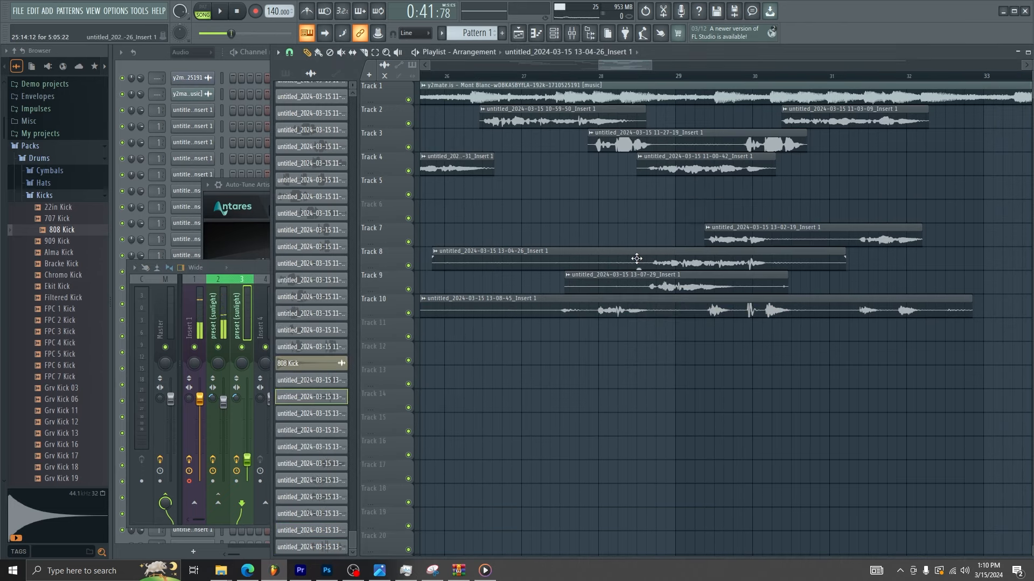
left_click(202, 424)
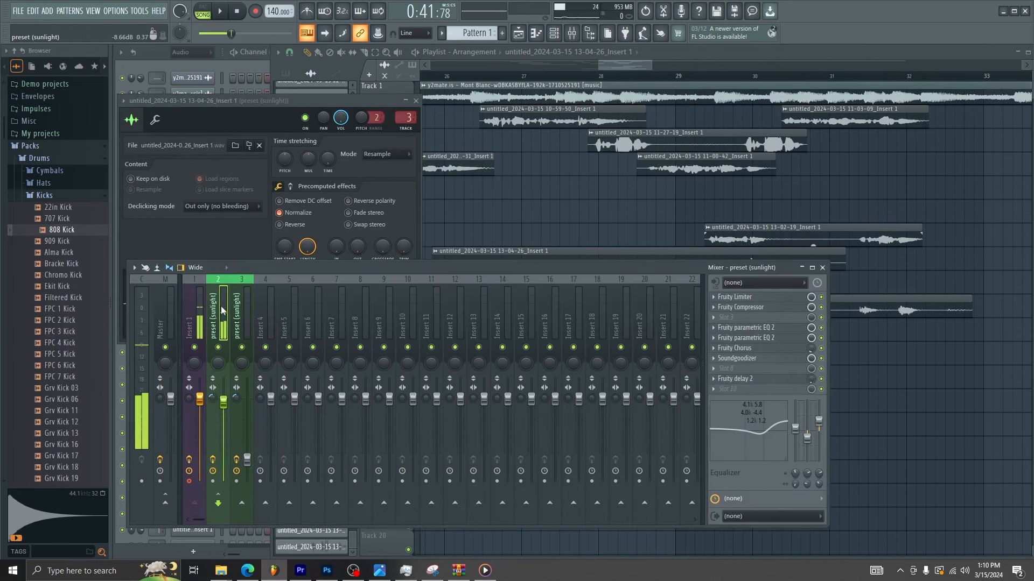
left_click(416, 100)
left_click(595, 215)
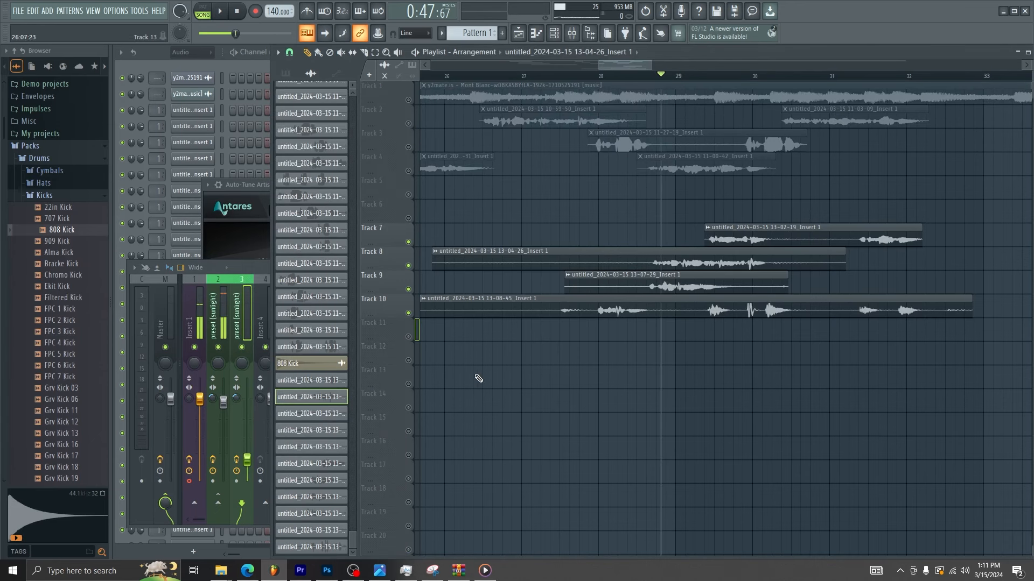
- Examine the file options of mixer track 2, preset (sunlight), for saving the mixer track state
left_click(241, 299)
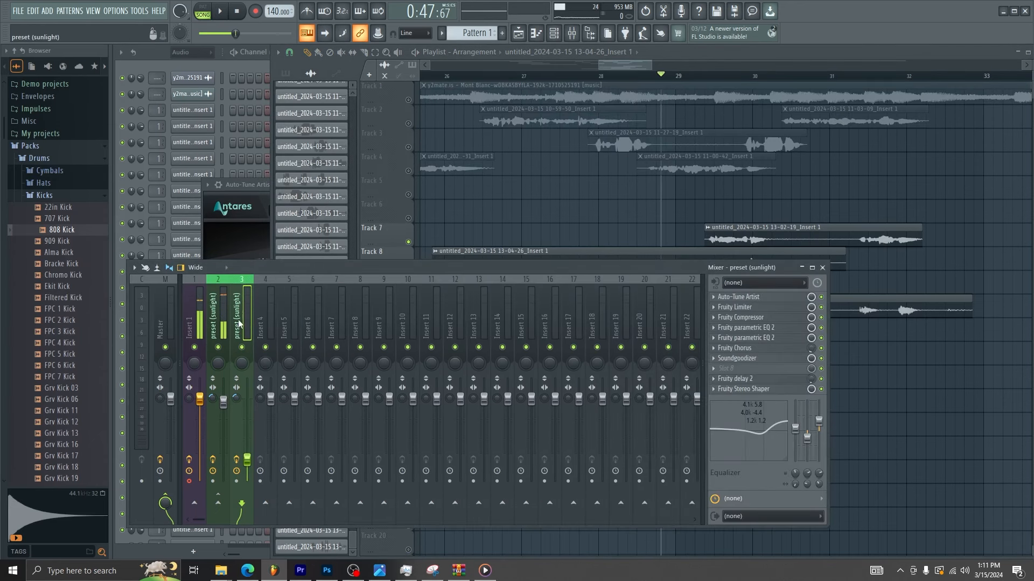
right_click(229, 310)
mouse_move(264, 305)
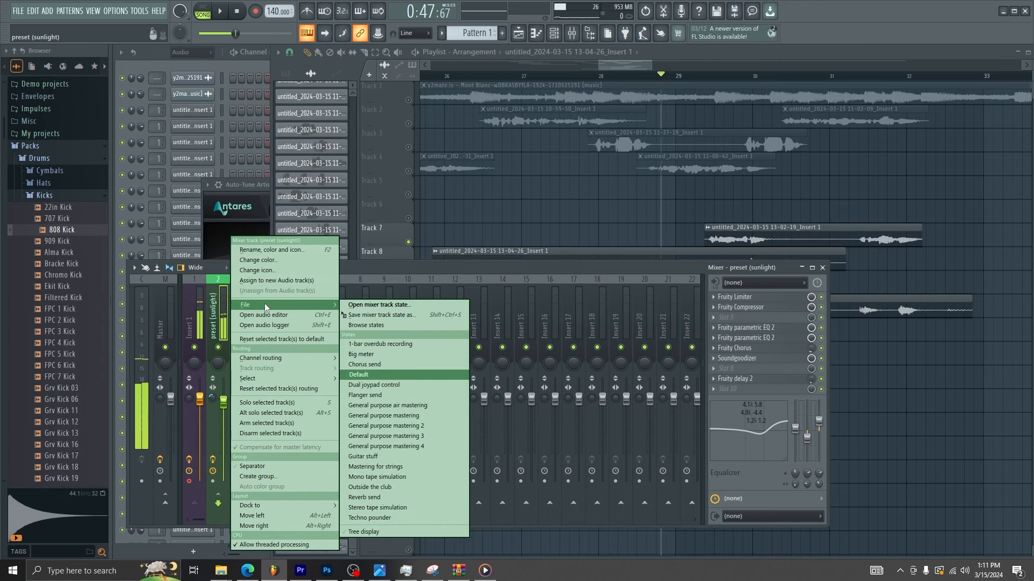
left_click(223, 324)
- Move the empty slot 8 on mixer track 3 to the end of the effect chain and inspect the Fruity Stereo Shaper
left_click(243, 317)
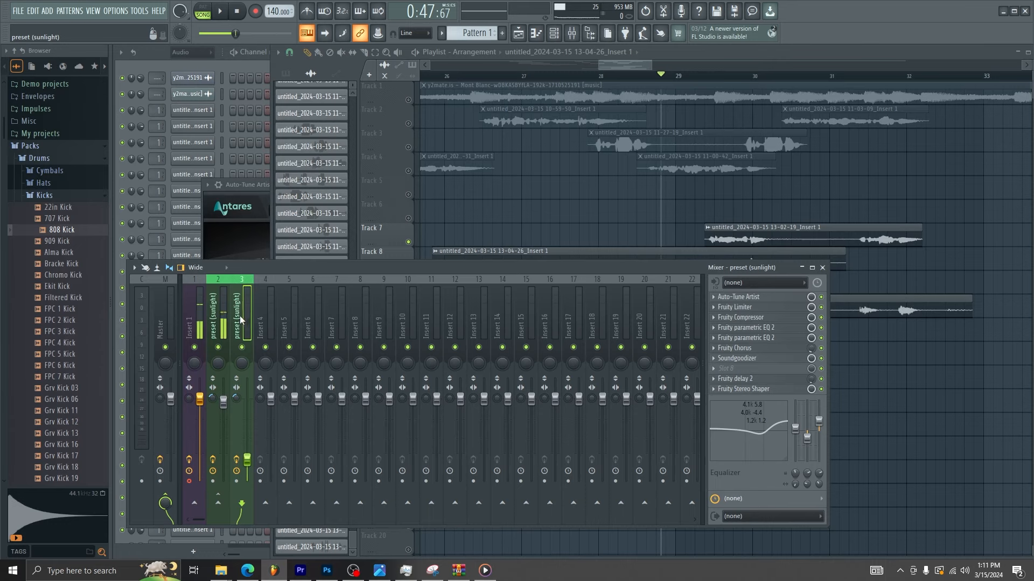
left_click_drag(726, 368, 728, 396)
left_click(741, 381)
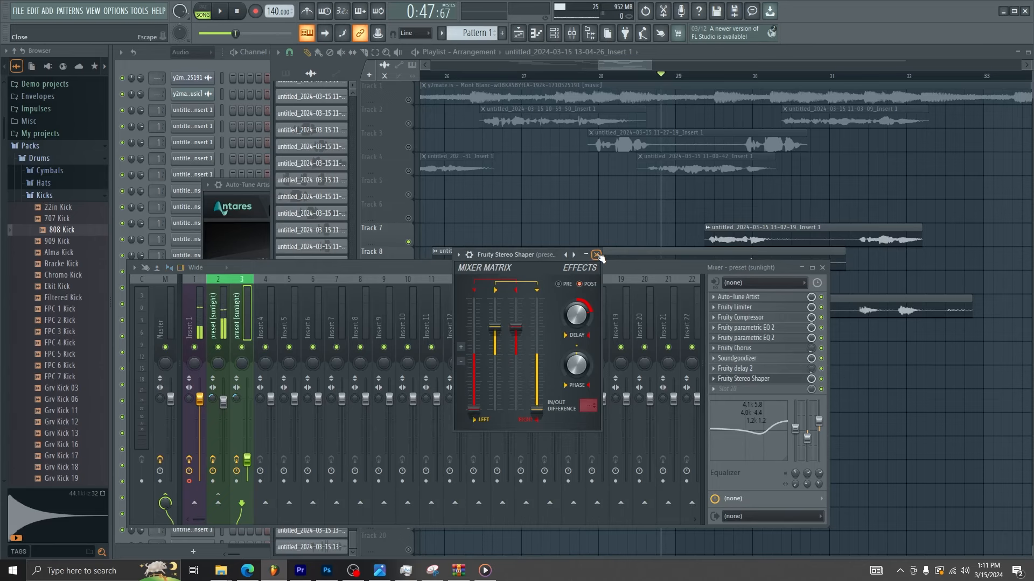
left_click(596, 255)
right_click(558, 196)
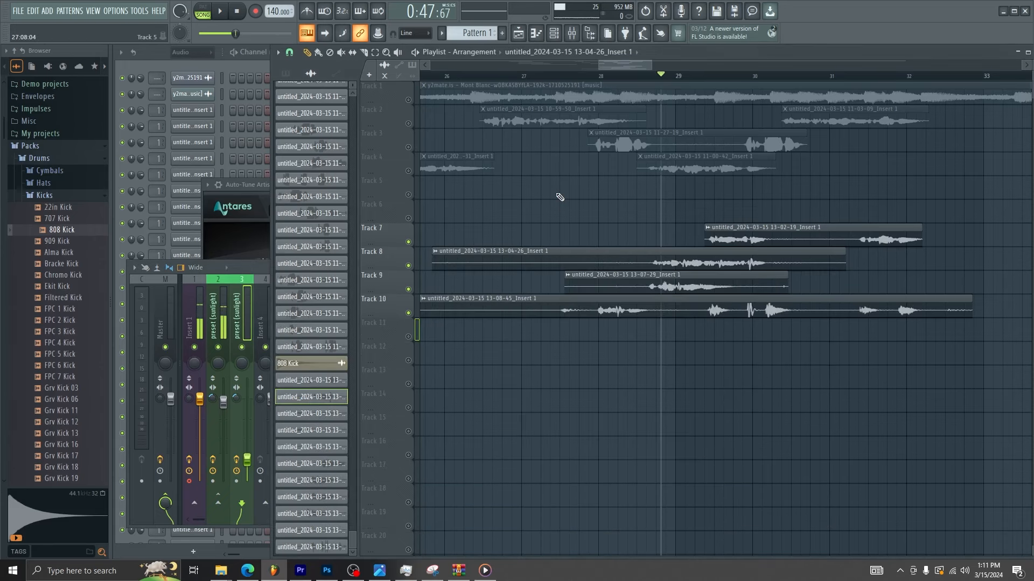
- Play the stacked vocal takes from about bar 26.7 and raise mixer track 3's volume to about 80%
left_click(248, 307)
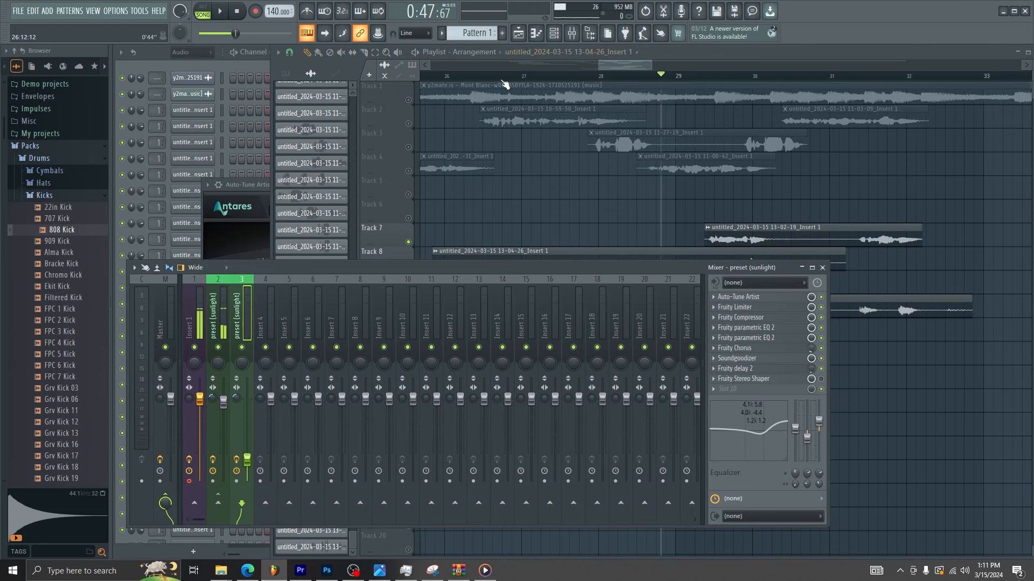
key("space")
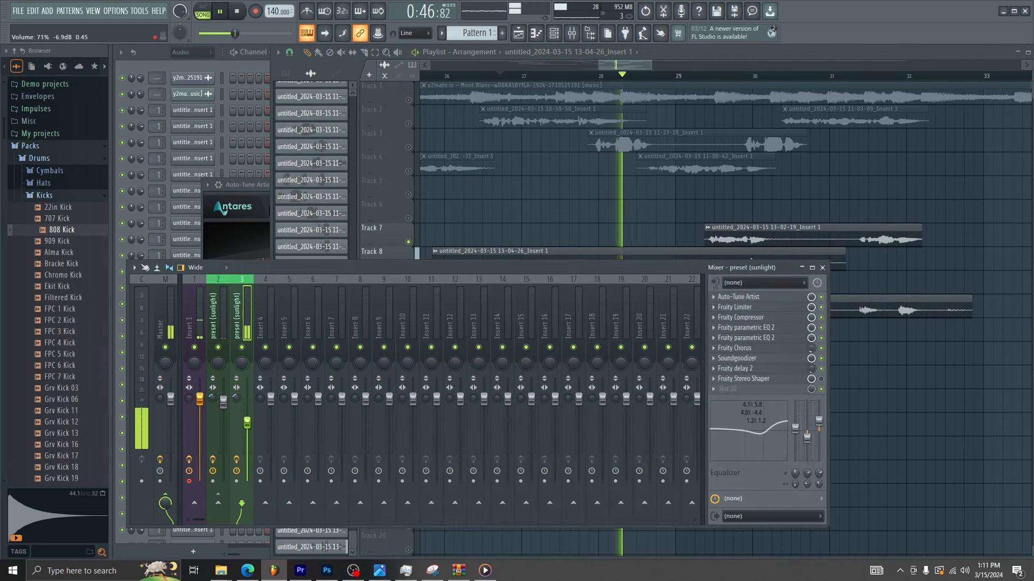
left_click_drag(247, 459, 247, 416)
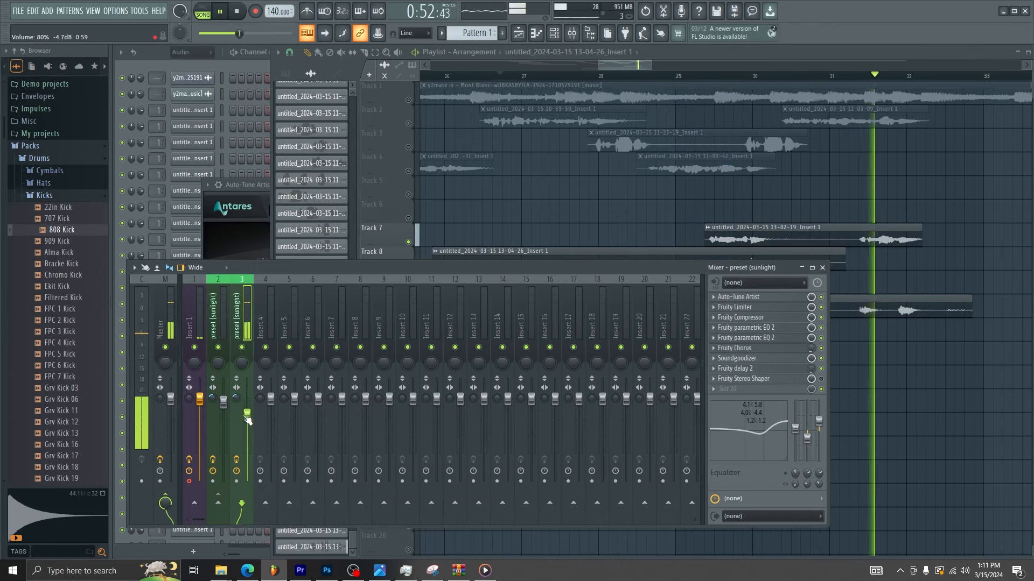
key("space")
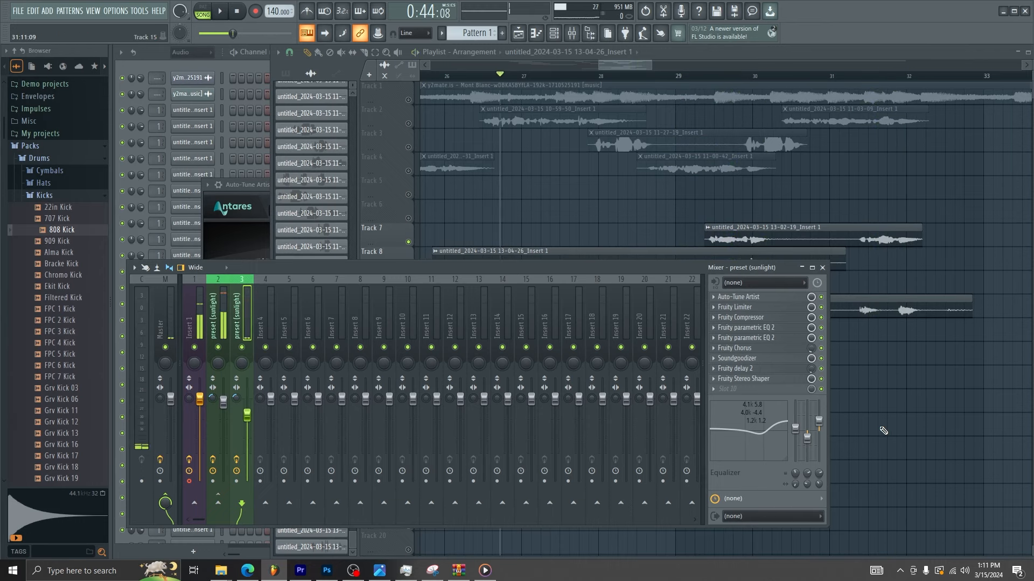
- Replay the stacked vocals while lowering mixer track 3's volume to about 36%, and listen to the quieter balance
key("space")
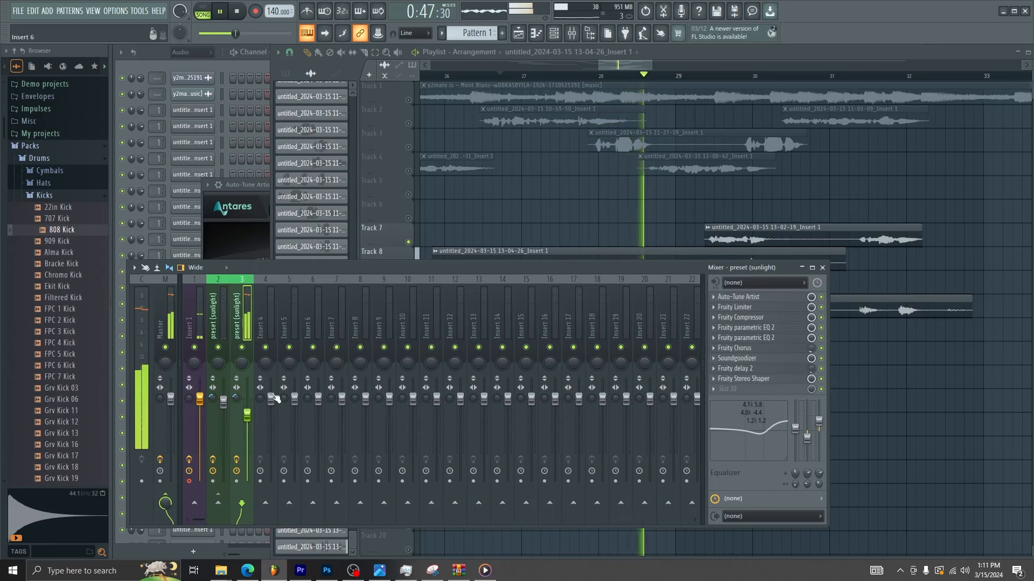
left_click_drag(247, 415, 247, 447)
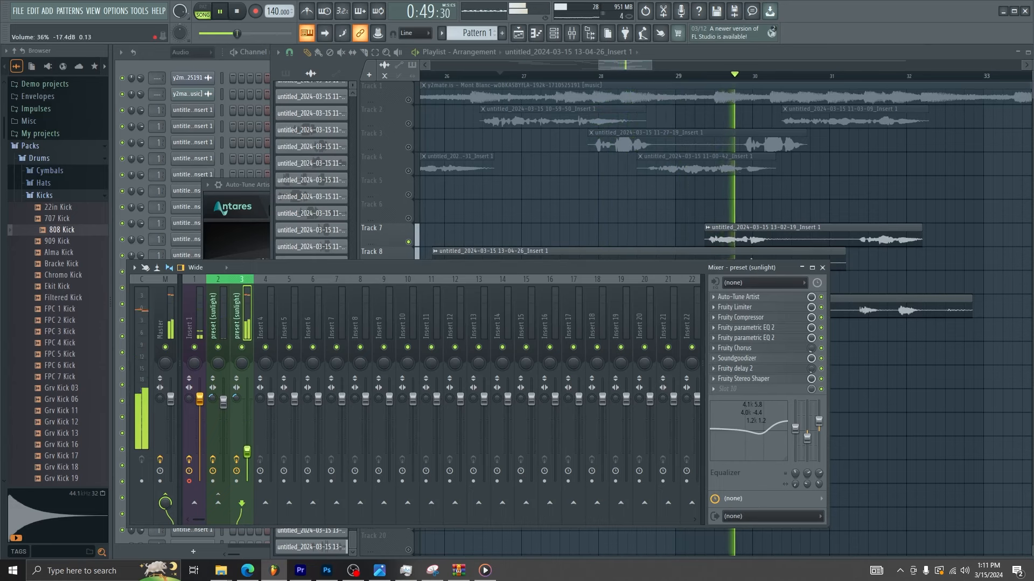
key("space")
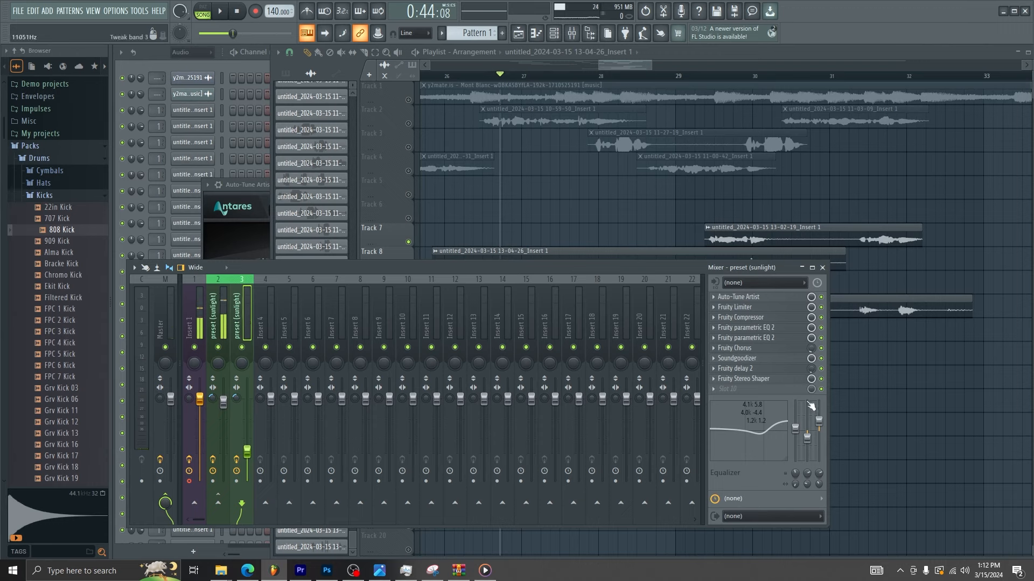
key("space")
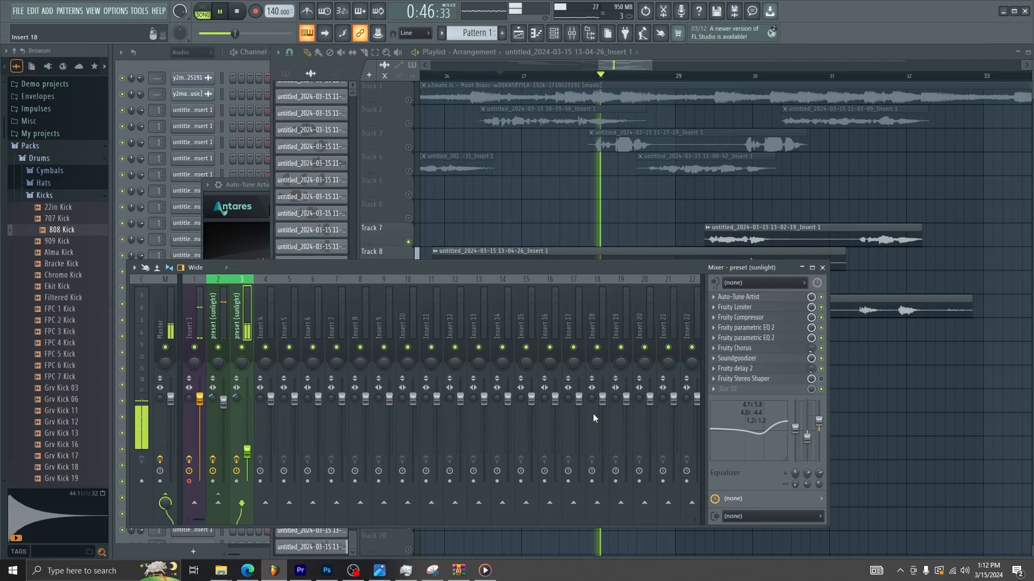
key("space")
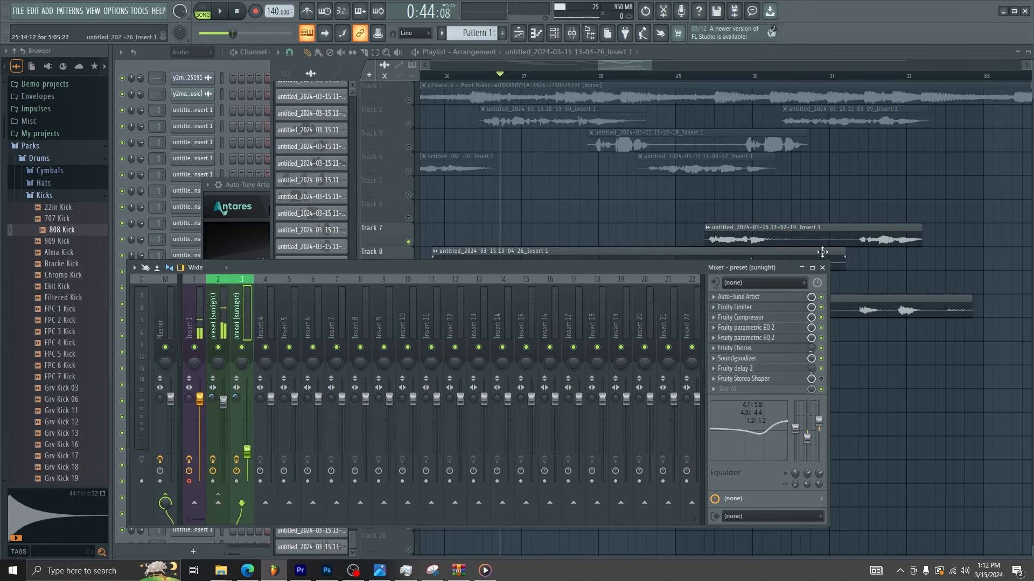
- Add Fruity PanOMatic to slot 10 of mixer track 3 and set its LFO to modulate panning
left_click(727, 389)
left_click(871, 24)
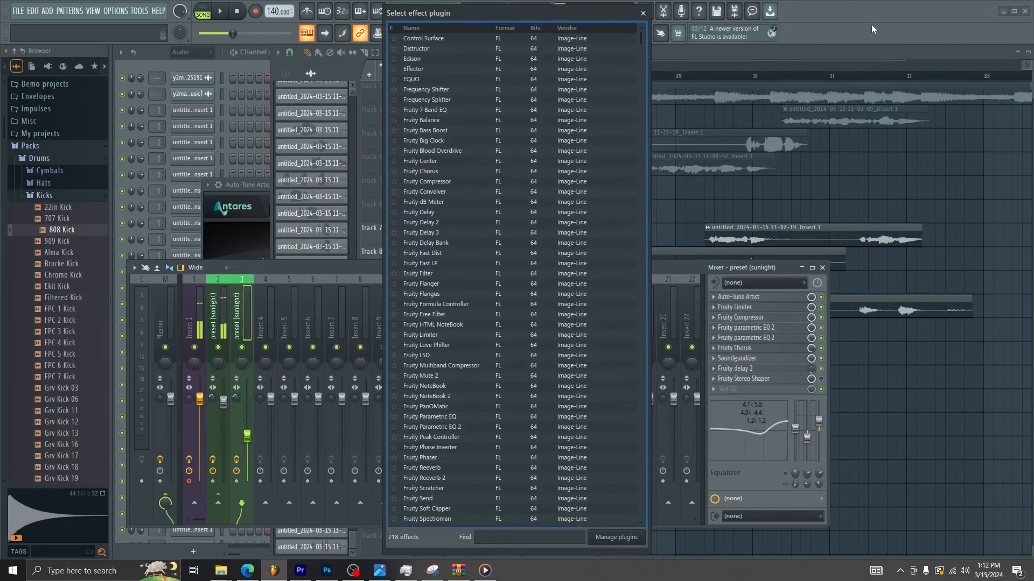
type("p")
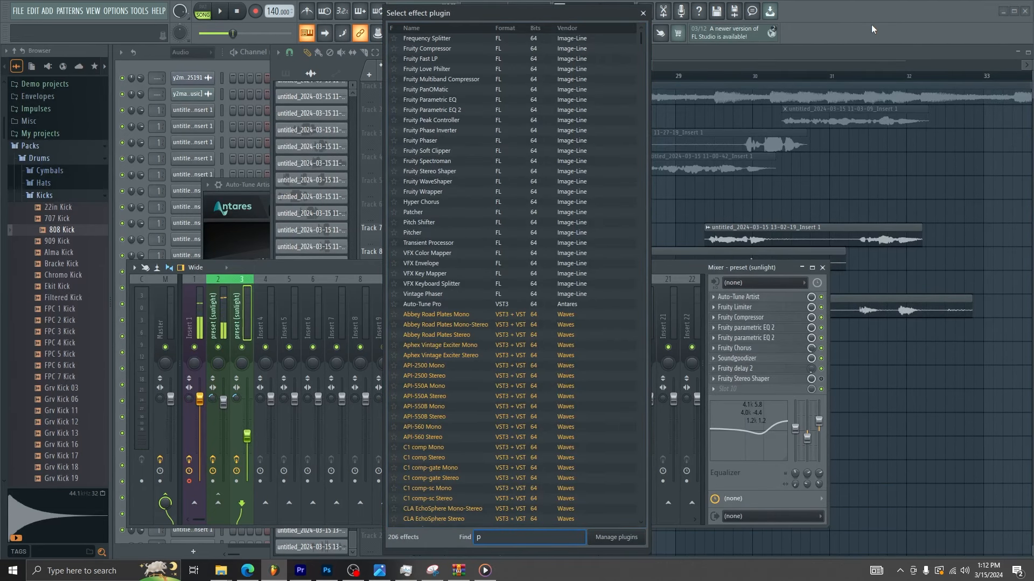
type("an")
key("Return")
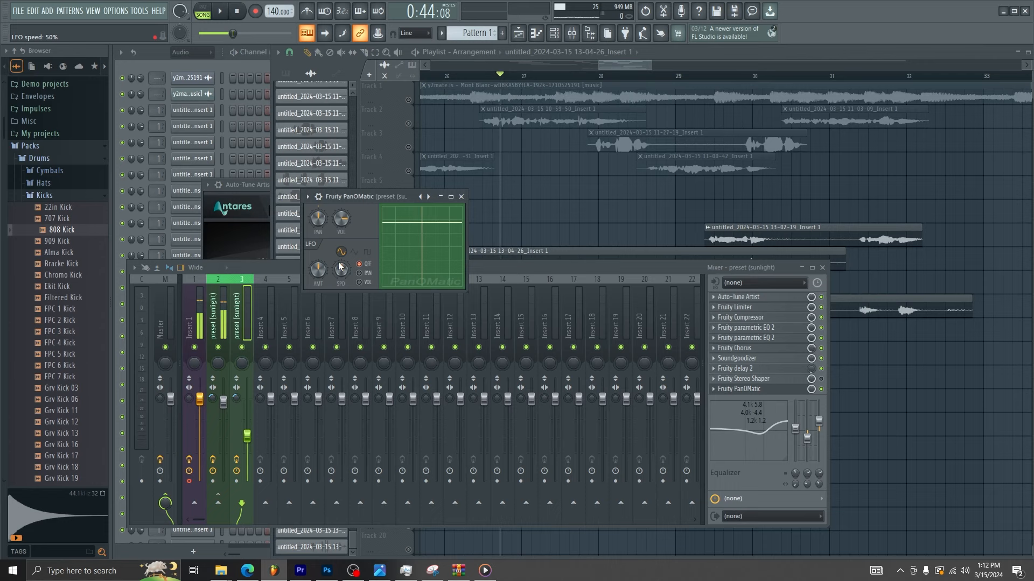
left_click(359, 273)
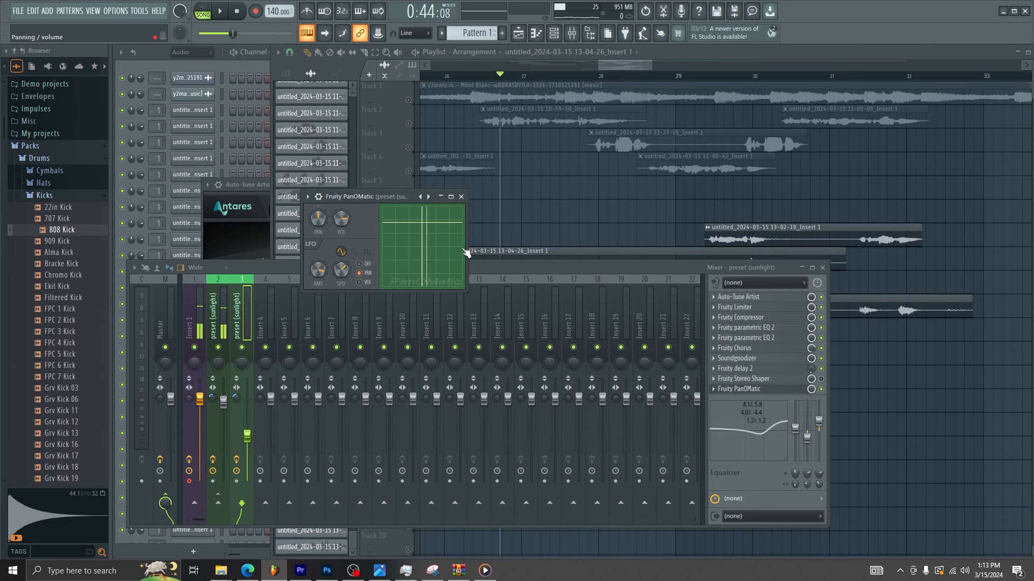
left_click(462, 197)
- Move the playhead to about bar 27.2 and play the vocal stack to hear the auto-panning
left_click(423, 90)
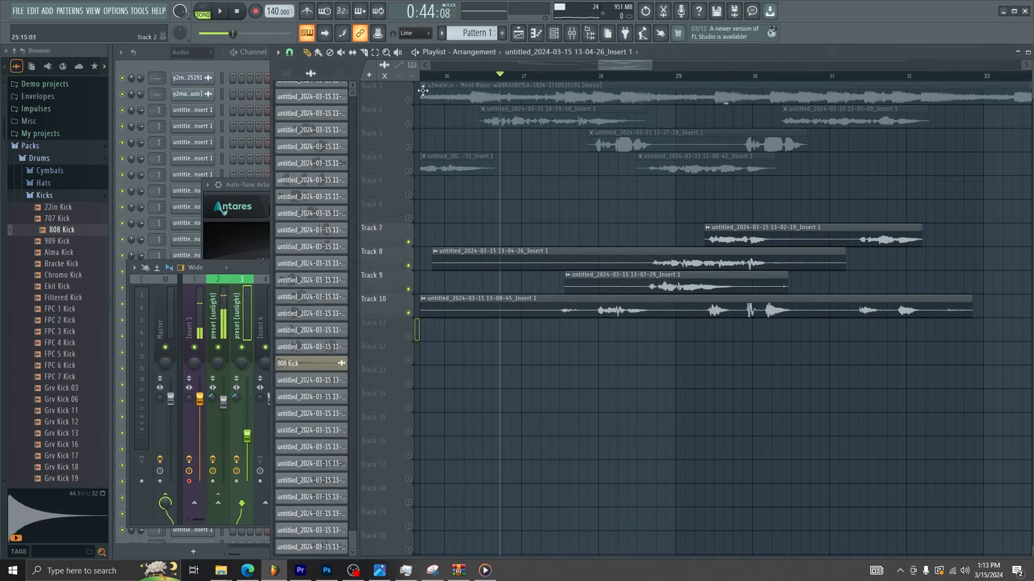
left_click_drag(466, 77, 516, 79)
left_click_drag(515, 79, 538, 79)
key("space")
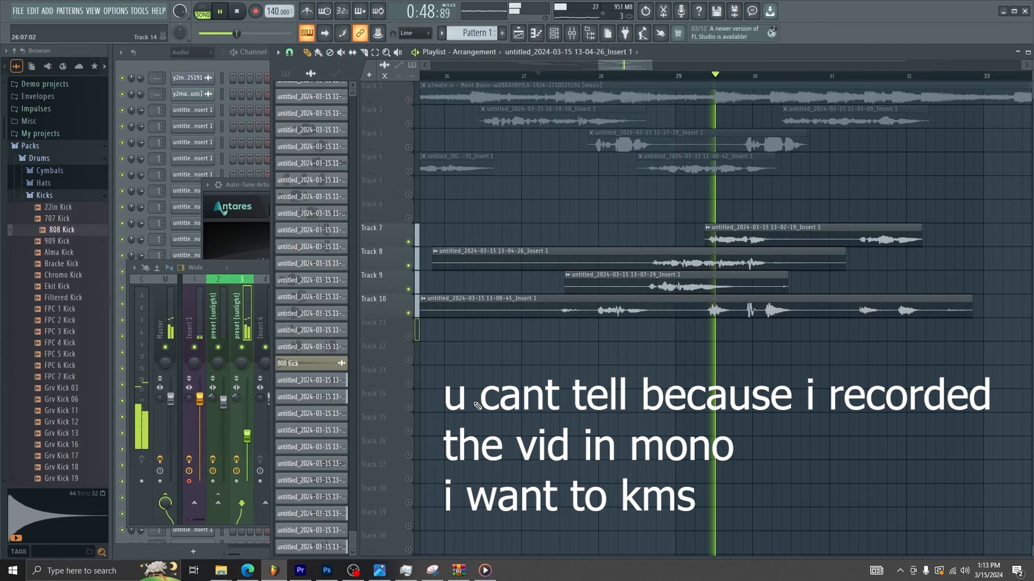
key("space")
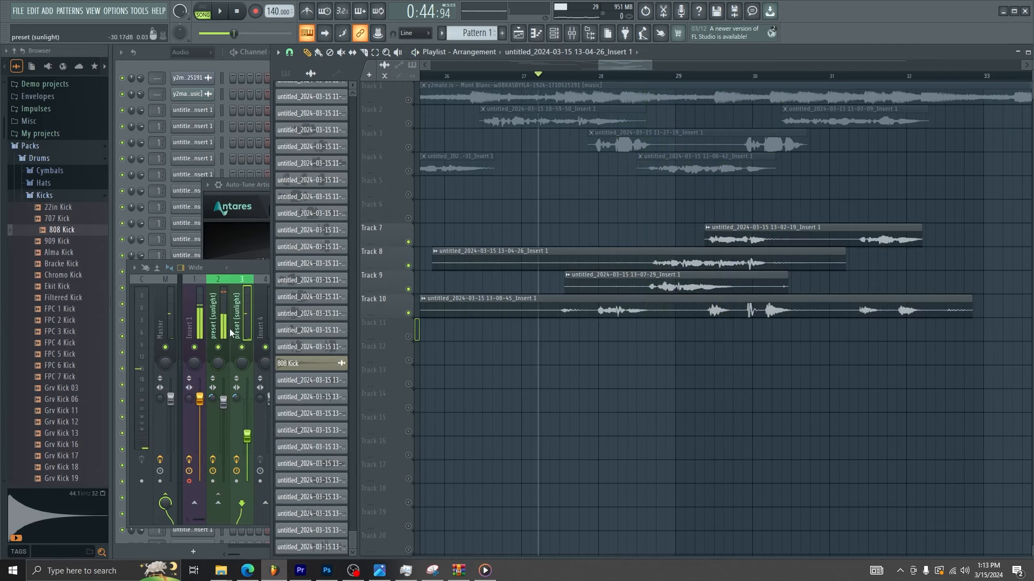
- In mixer track 3's second Fruity parametric EQ 2, cut bands 4 and 2 and strongly boost band 7 in the highs
left_click(241, 310)
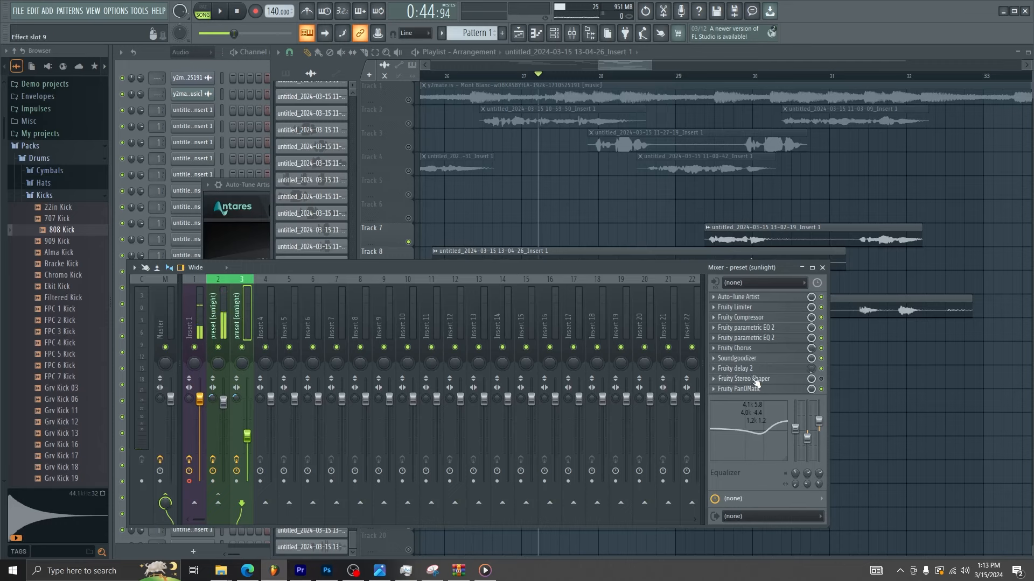
left_click(771, 339)
left_click_drag(557, 242, 549, 288)
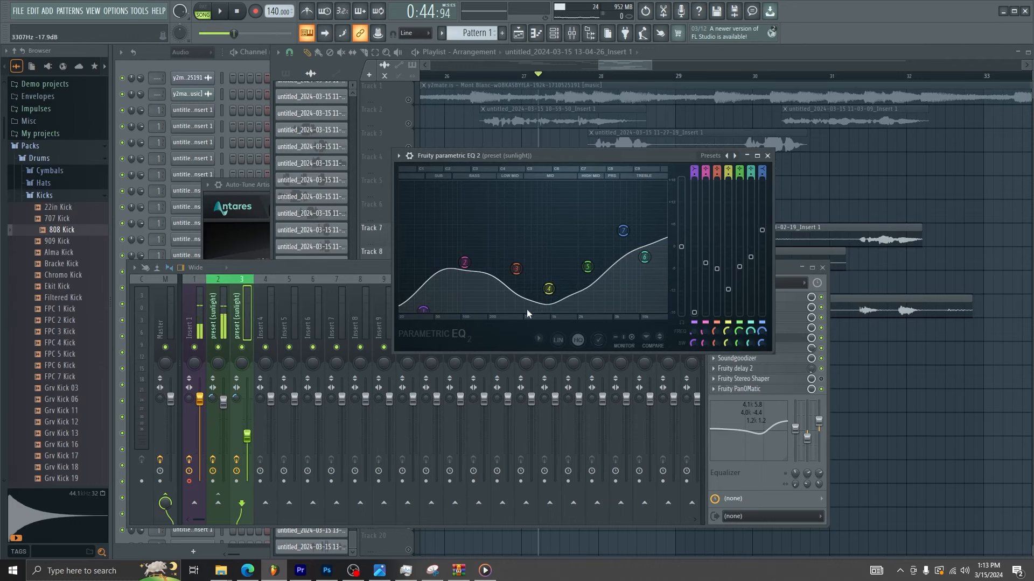
left_click_drag(623, 231, 616, 206)
left_click_drag(465, 263, 461, 269)
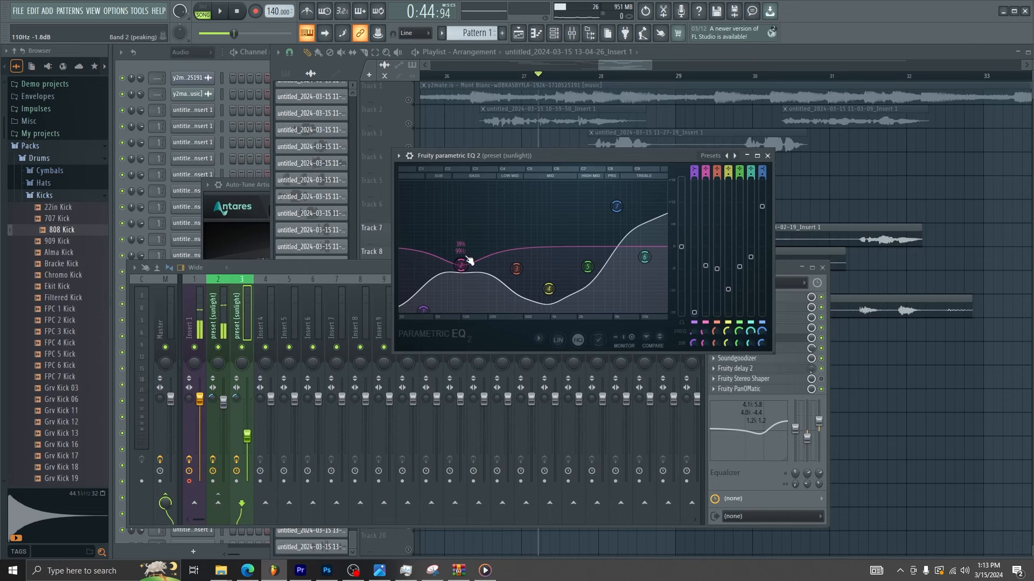
left_click_drag(617, 206, 601, 197)
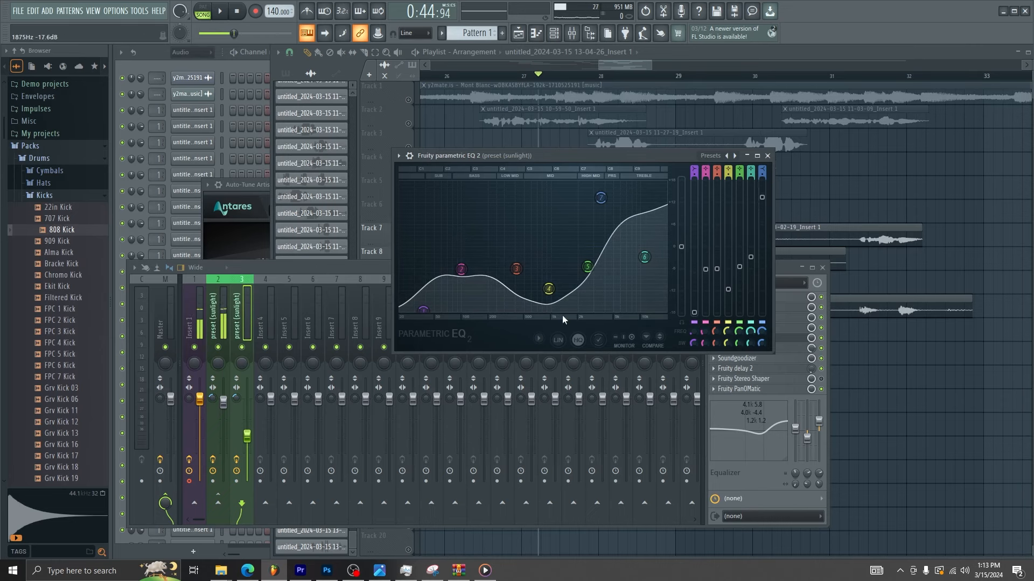
left_click(768, 155)
left_click(524, 212)
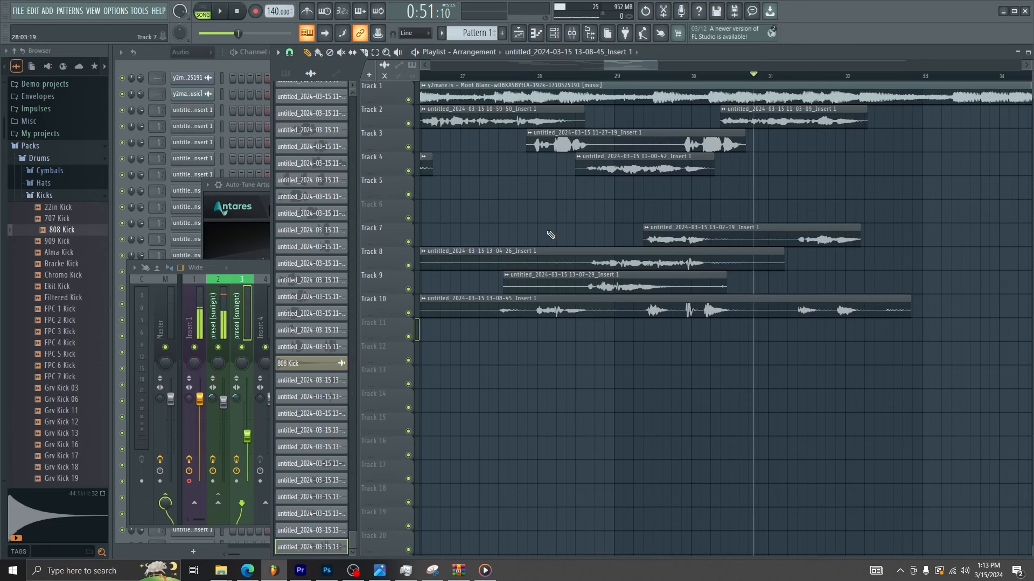
- Open the Track 10 take's channel settings to check its mixer routing, and bring the mixer back into view
left_click(245, 316)
left_click(587, 222)
double_click(753, 302)
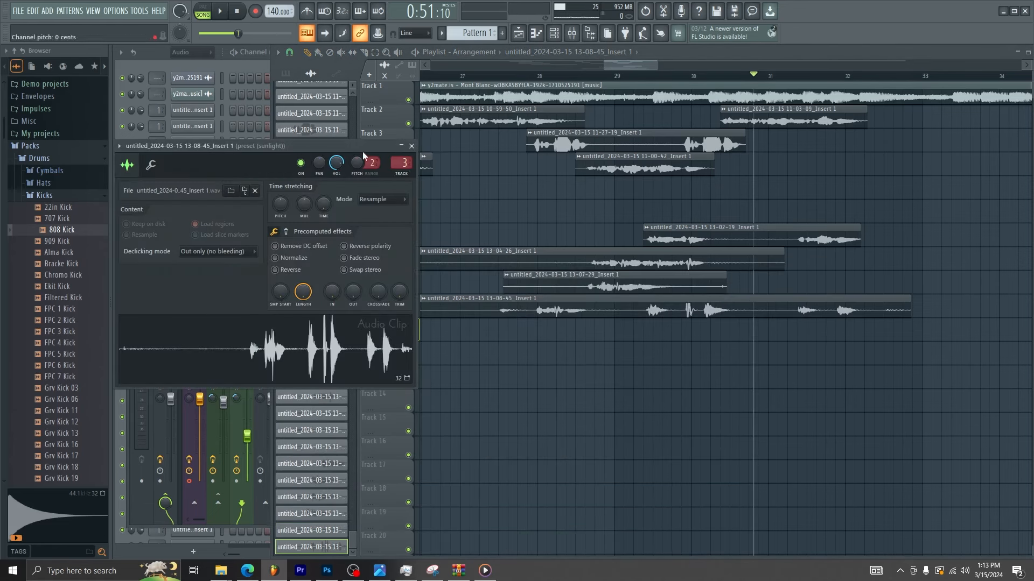
left_click(524, 201)
left_click(231, 439)
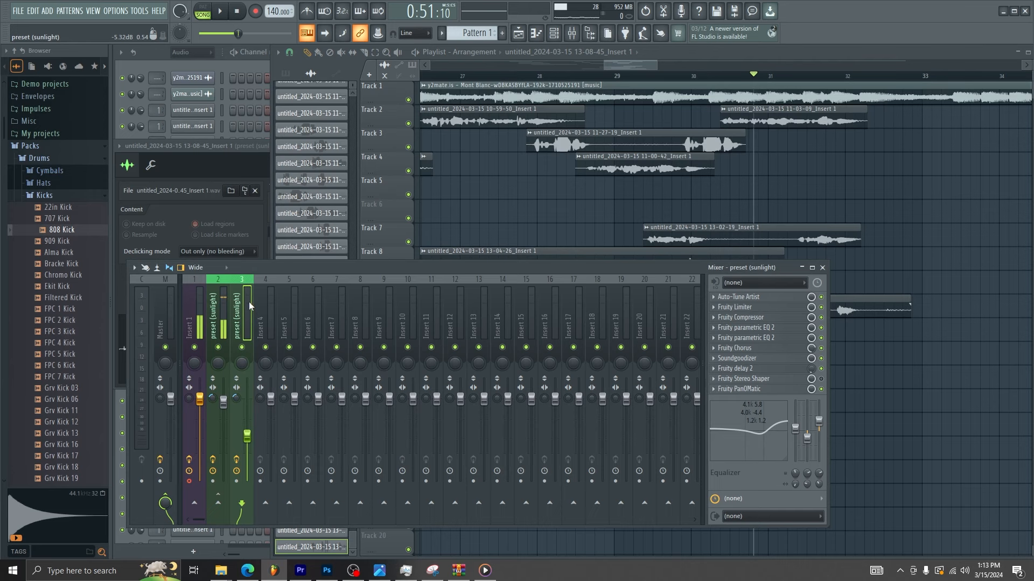
- Look up the option for saving mixer track 2's state, and view the effect slots of mixer track 3 and Insert 4
right_click(230, 317)
mouse_move(253, 305)
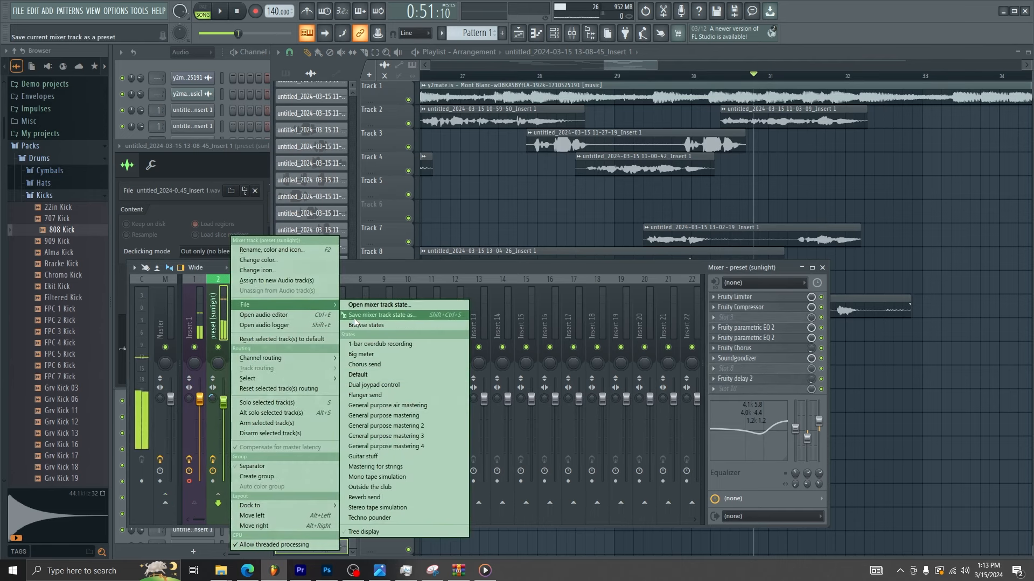
left_click(377, 316)
left_click(237, 317)
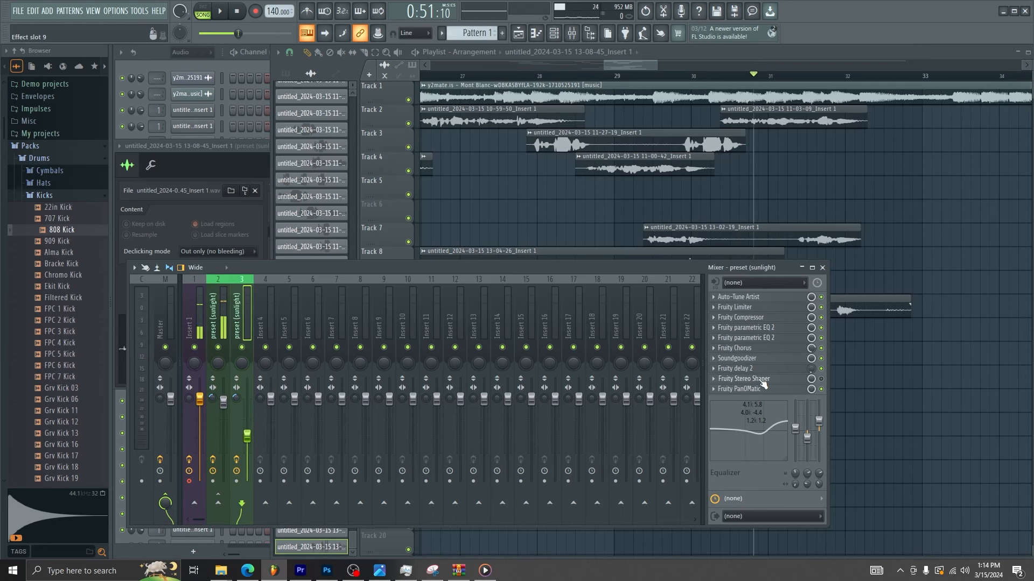
left_click(273, 309)
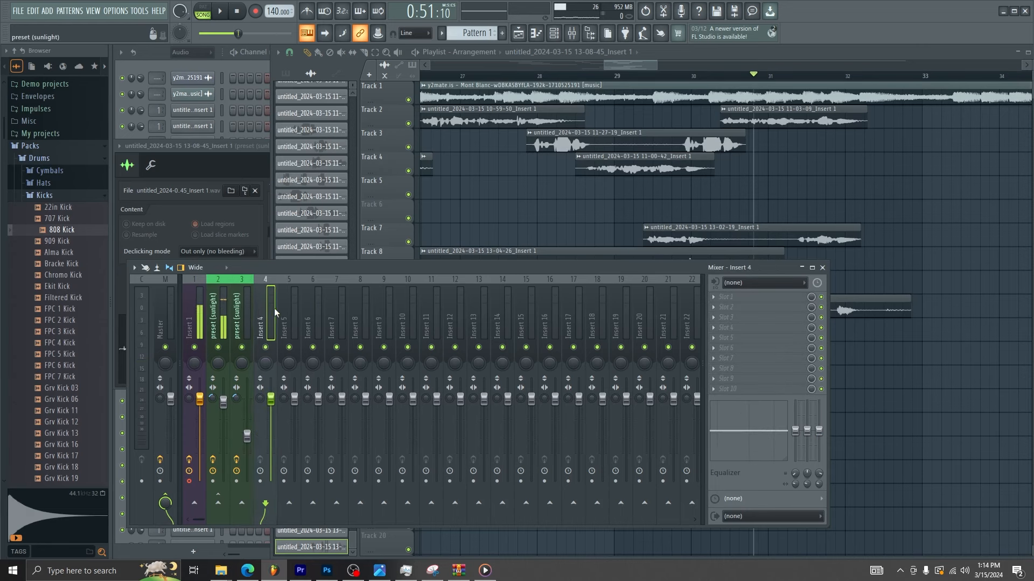
left_click(250, 307)
right_click(547, 203)
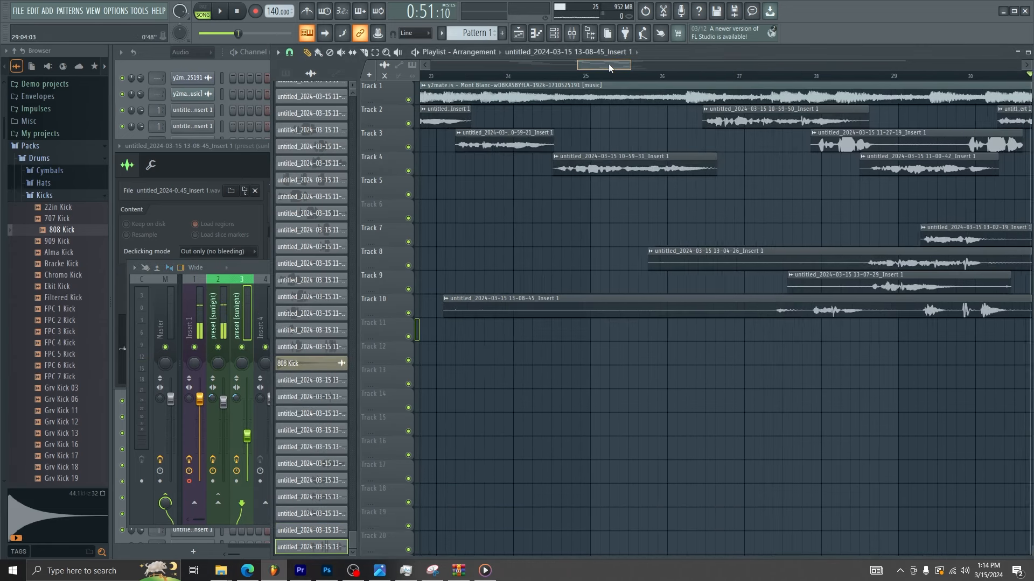